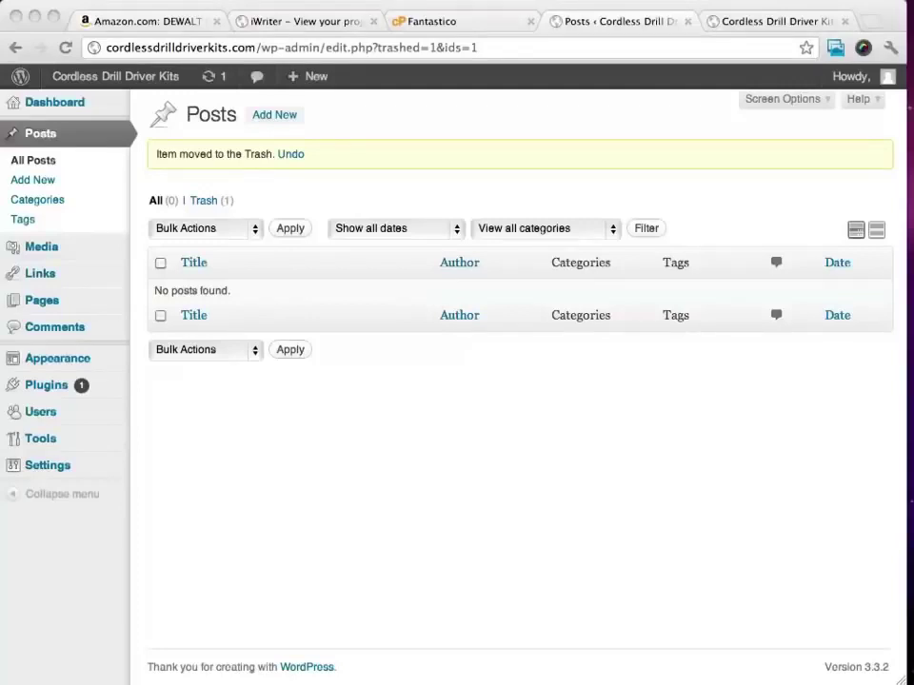
- Start a blank new post, dismissing the Updated Media Uploader notice and focusing the title field
left_click(268, 116)
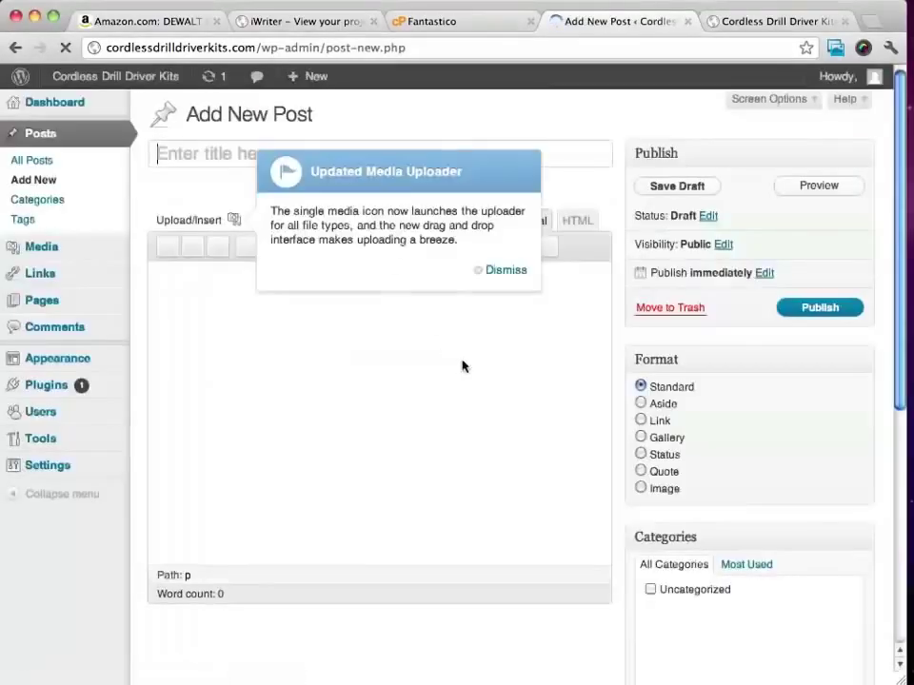
left_click(497, 271)
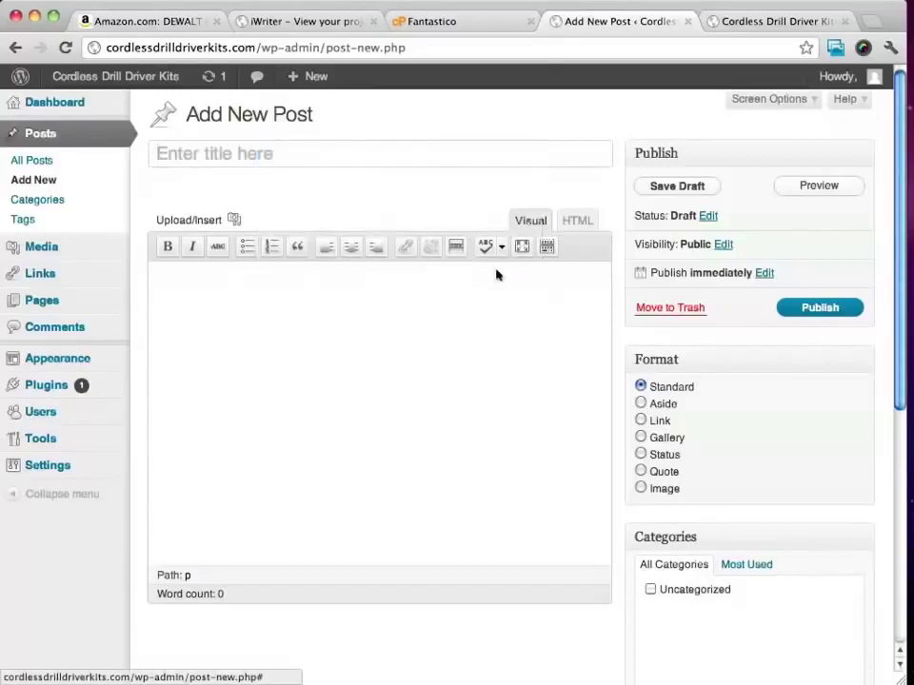
left_click(219, 159)
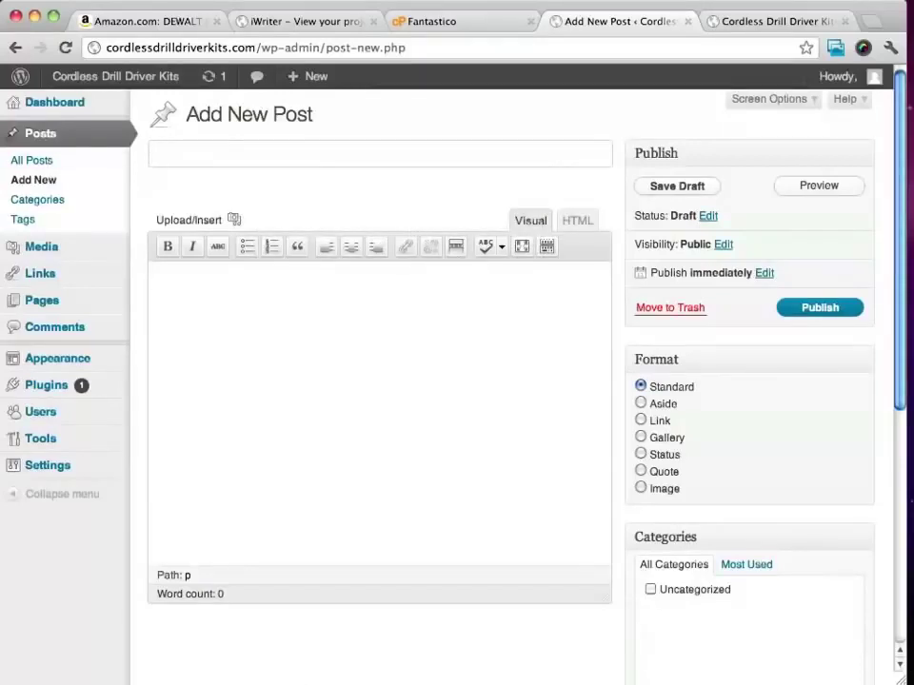
key("super+Tab")
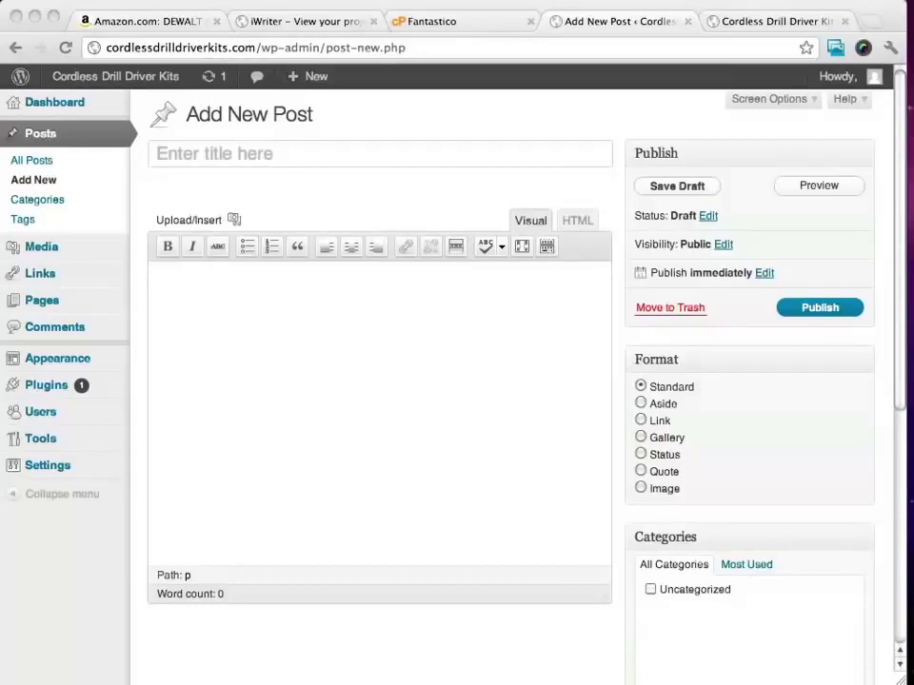
- Title the post 'DEWALT DC970K-2 18-Volt Drill/Driver Kit', checking the model number on the Amazon page
left_click(258, 160)
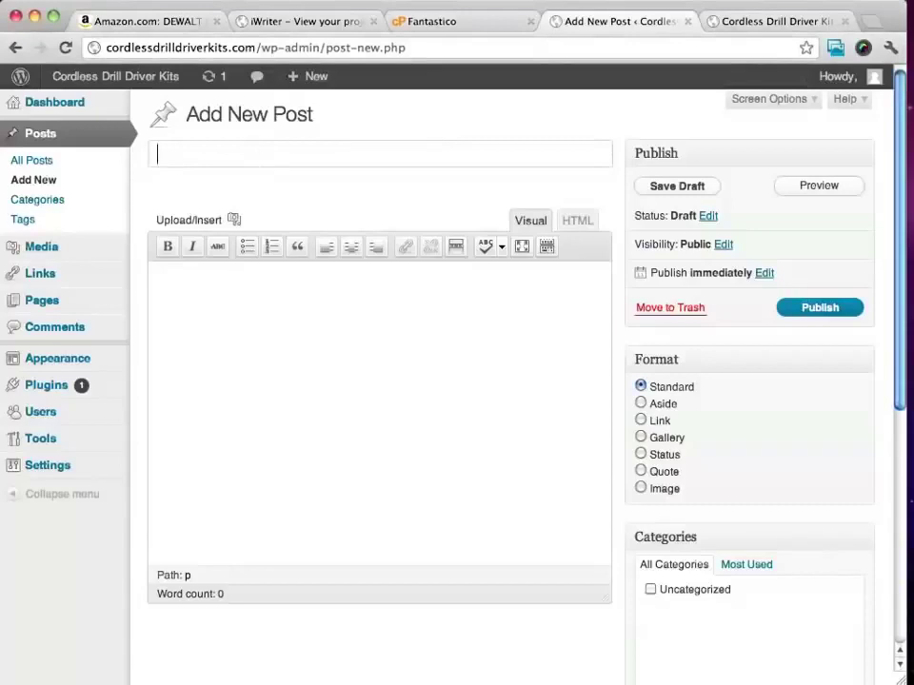
type("DEWALT DC970K-2 18-Volt Drill/Driver Kit")
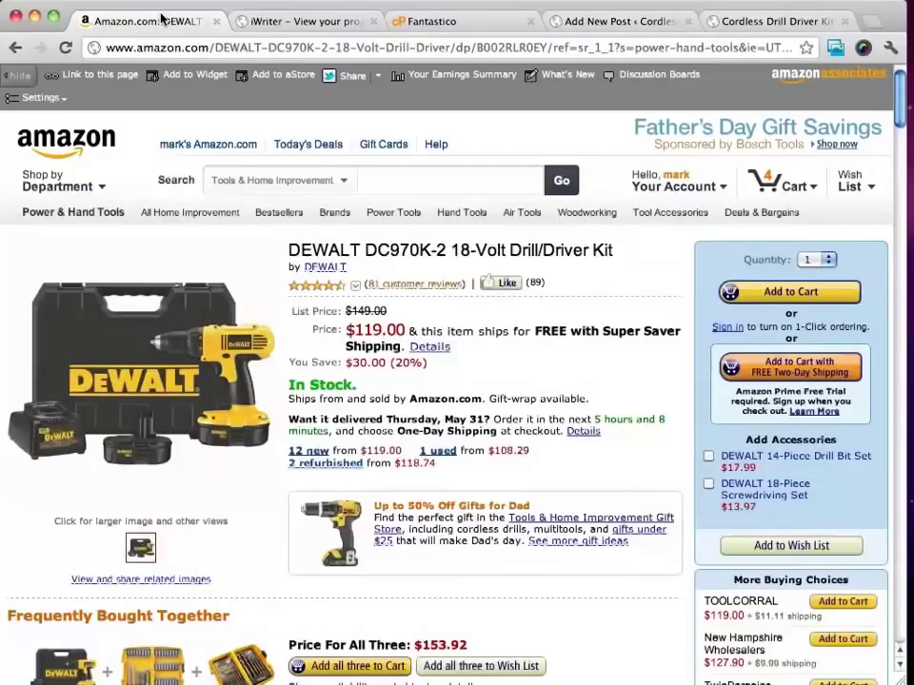
left_click(124, 15)
left_click_drag(366, 249, 444, 250)
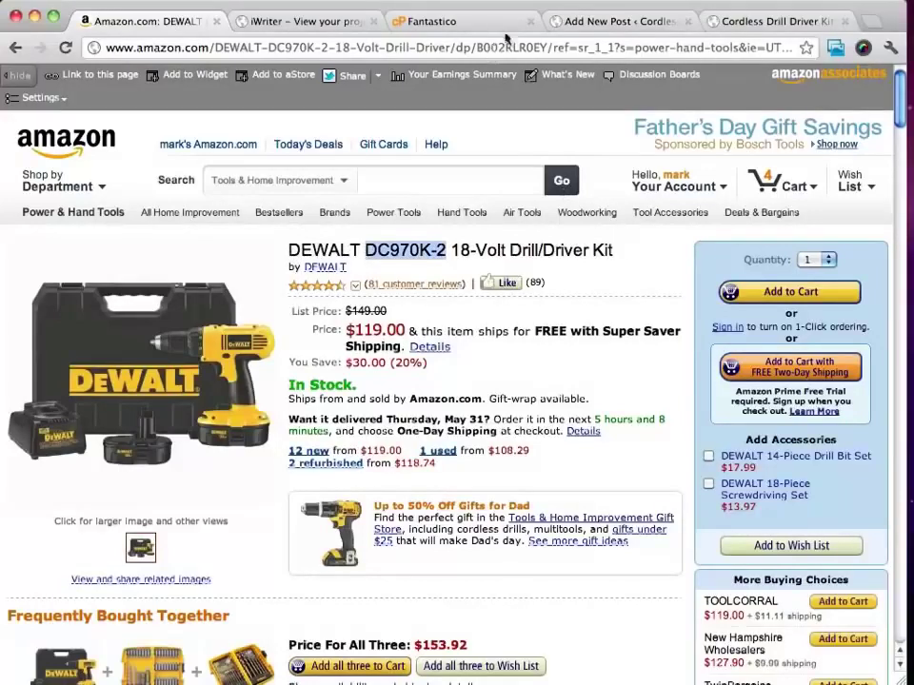
left_click(613, 21)
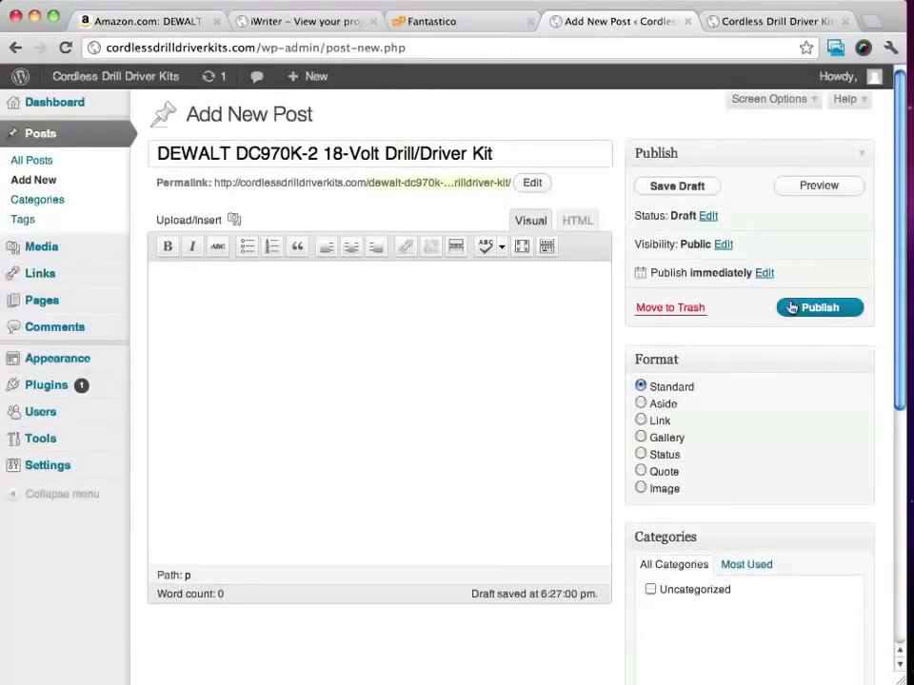
- Publish the post and reload the homepage to confirm it appears under Latest Reviews
left_click(791, 308)
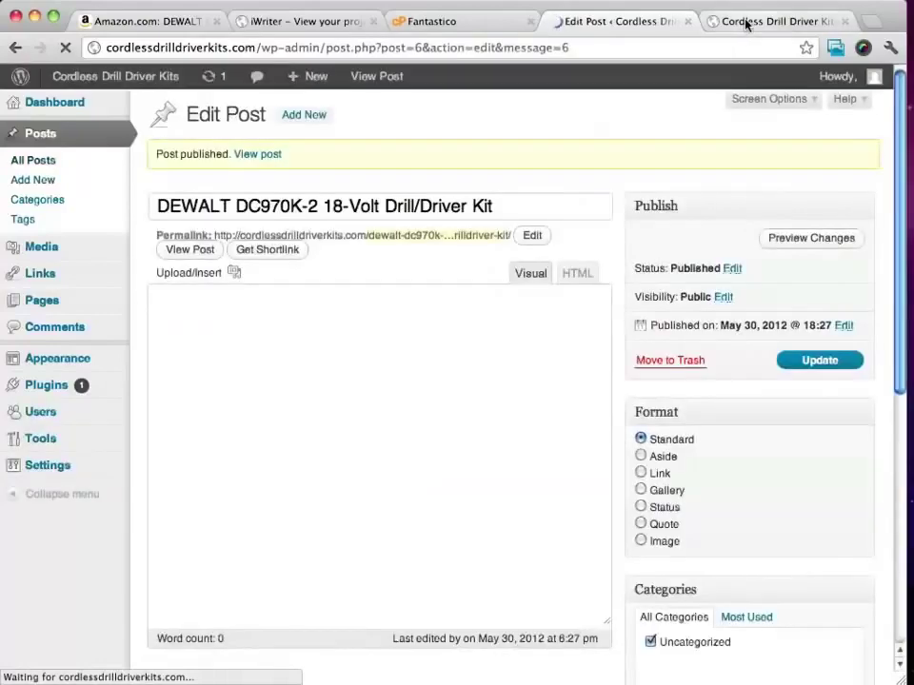
left_click(746, 21)
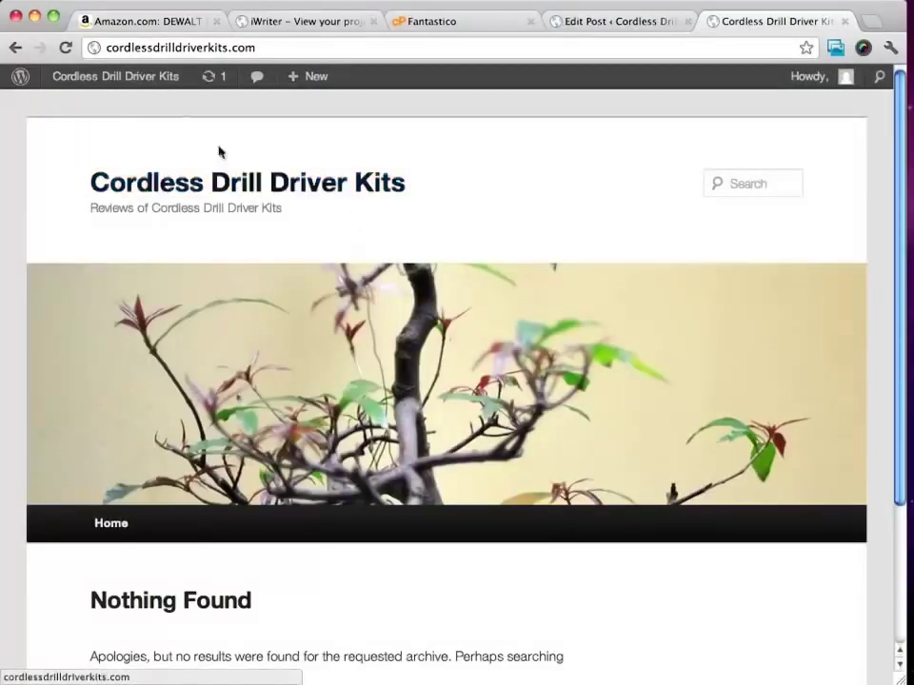
left_click(66, 46)
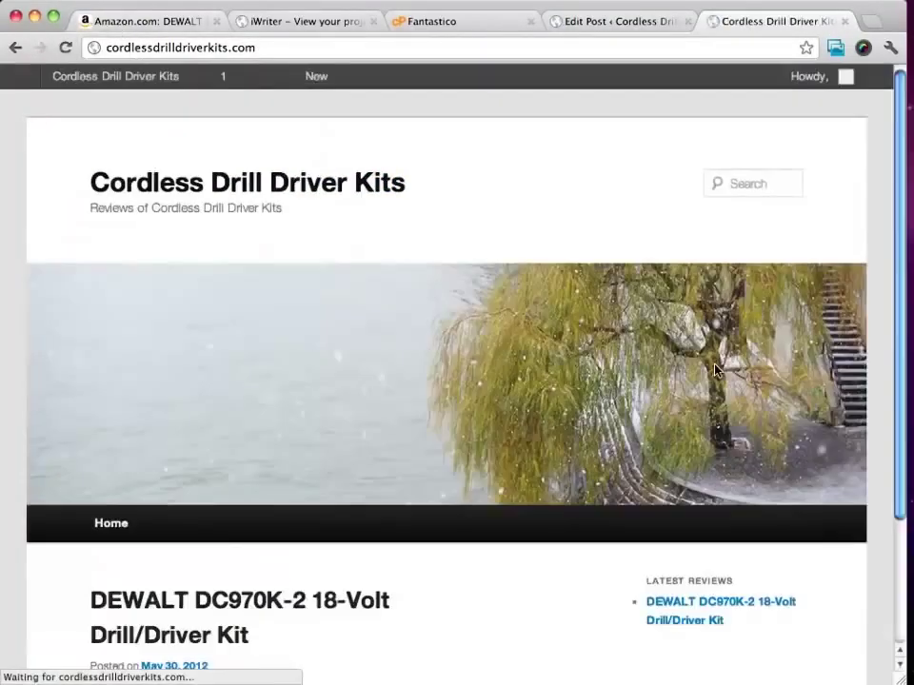
scroll(791, 377, "down", 5)
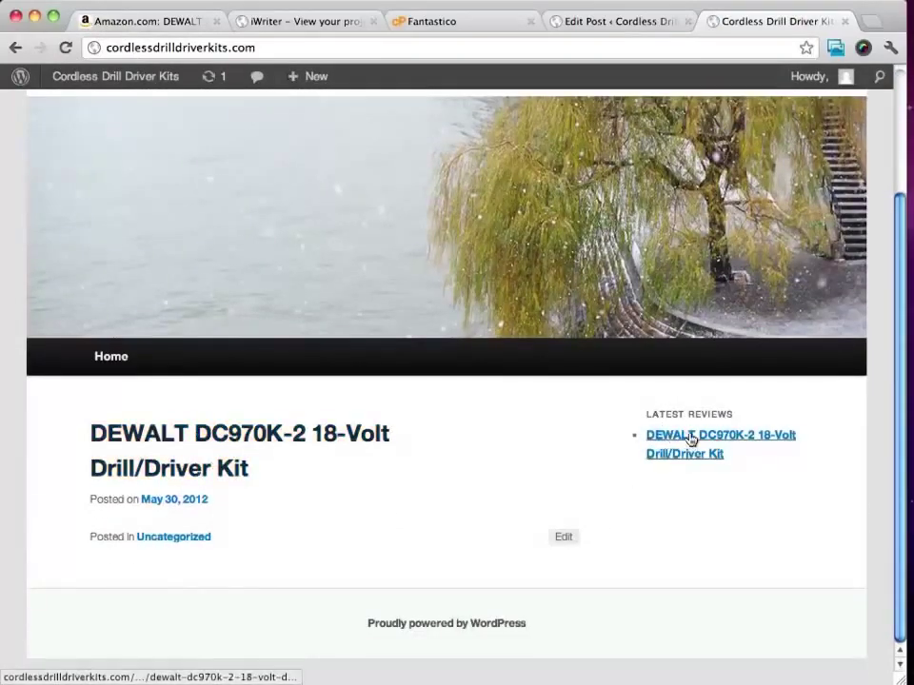
left_click(595, 21)
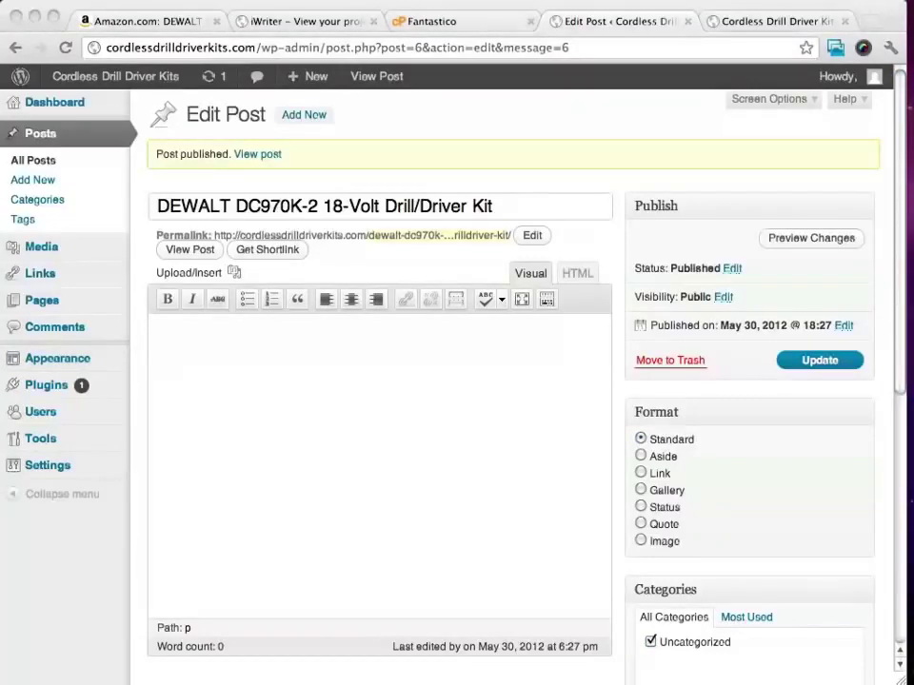
- Copy the Untitled 3 text from Product Features through the Con's list, then focus the post body
left_click_drag(430, 296, 545, 141)
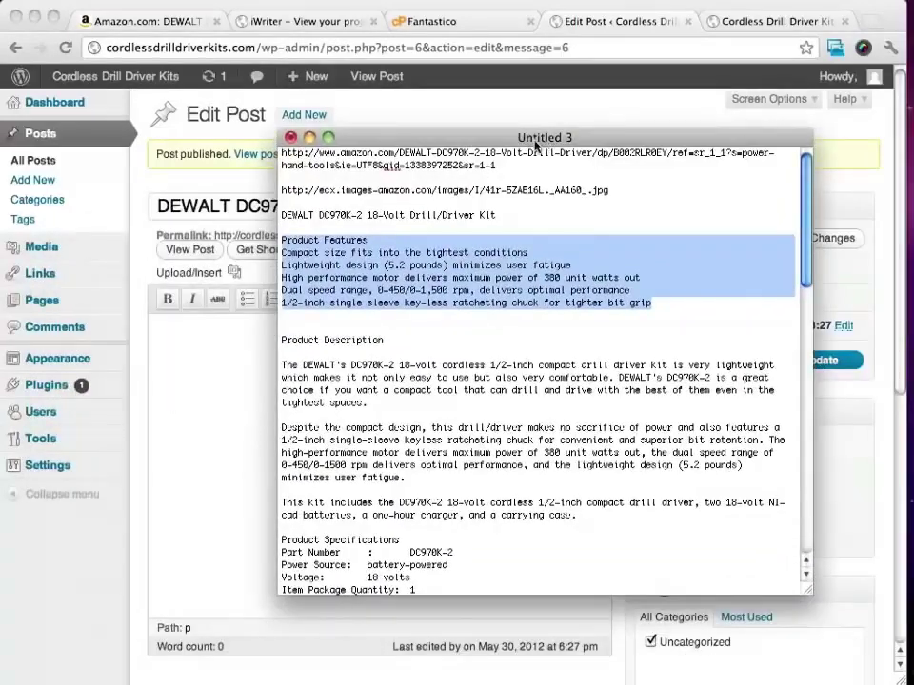
left_click(484, 364)
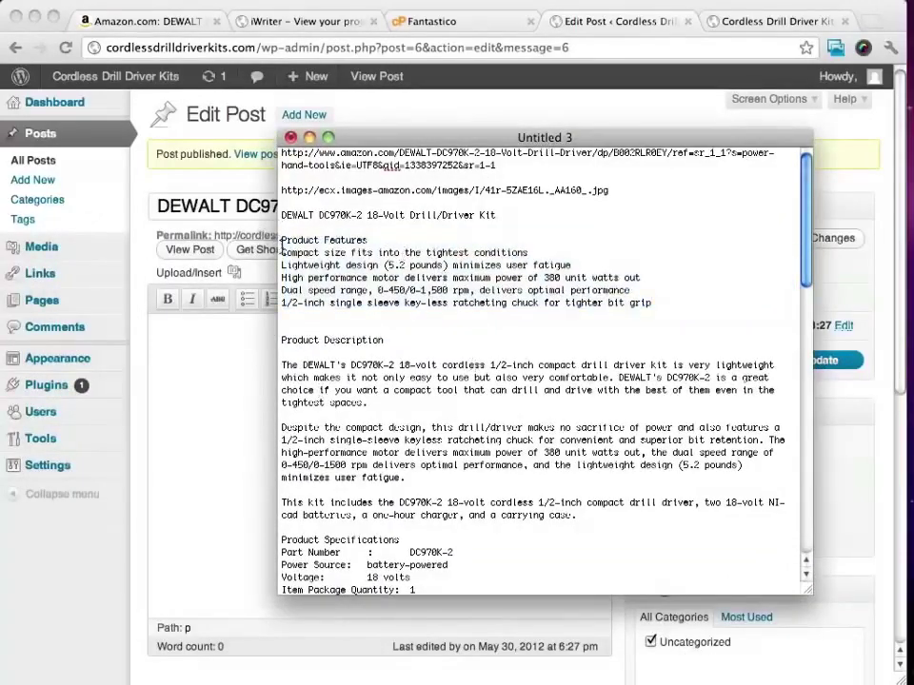
left_click_drag(283, 245, 342, 612)
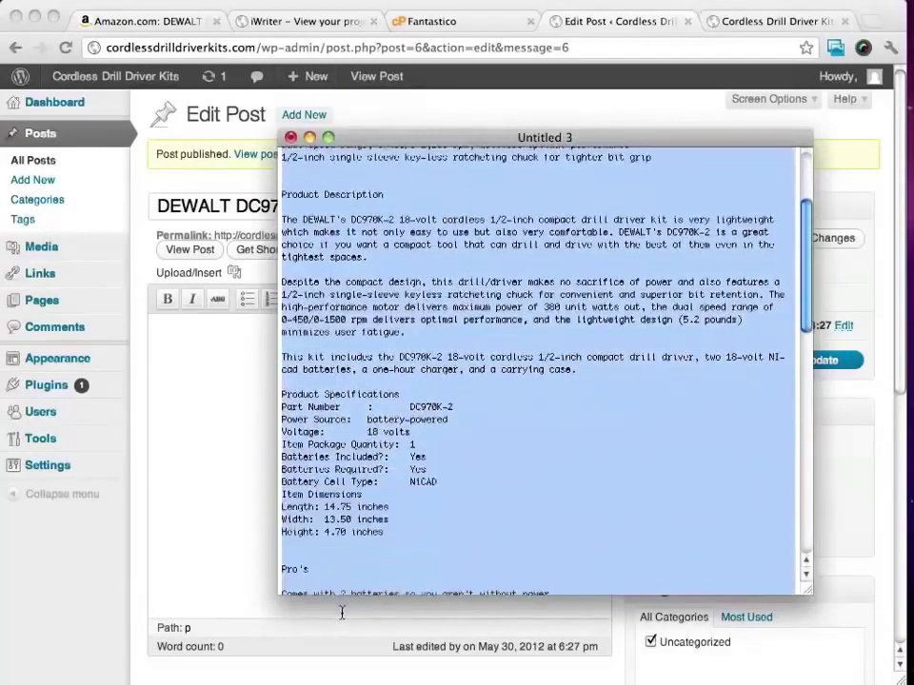
left_click_drag(342, 613, 522, 512)
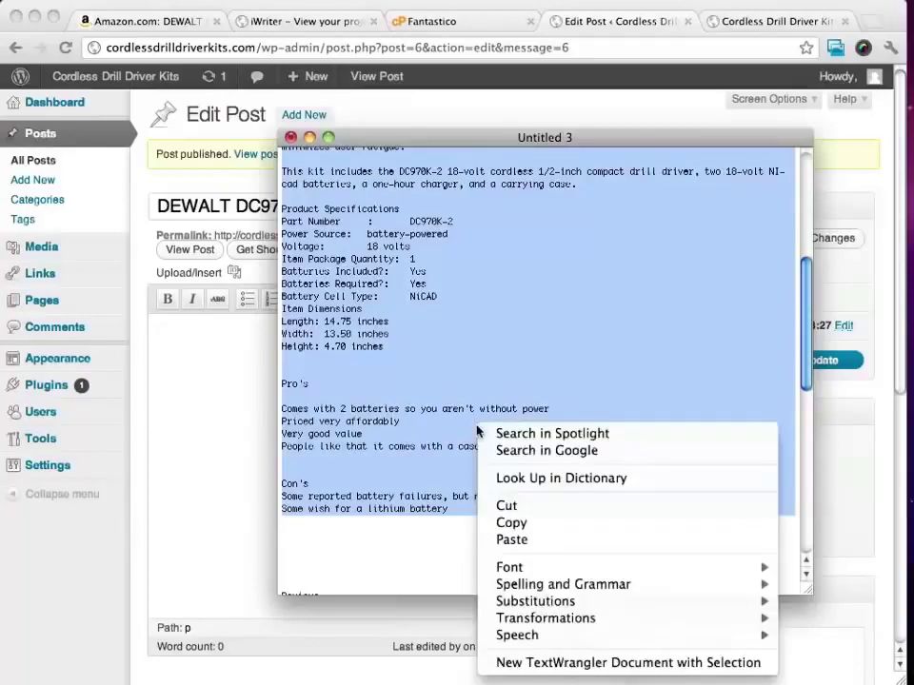
right_click(476, 420)
left_click(545, 524)
scroll(511, 311, "up", 10)
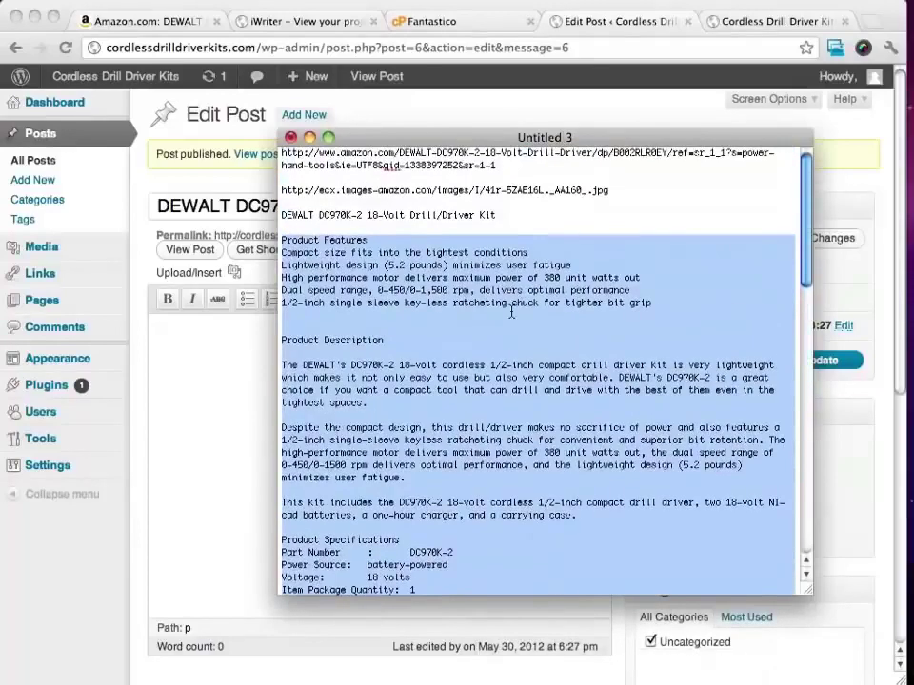
left_click(234, 356)
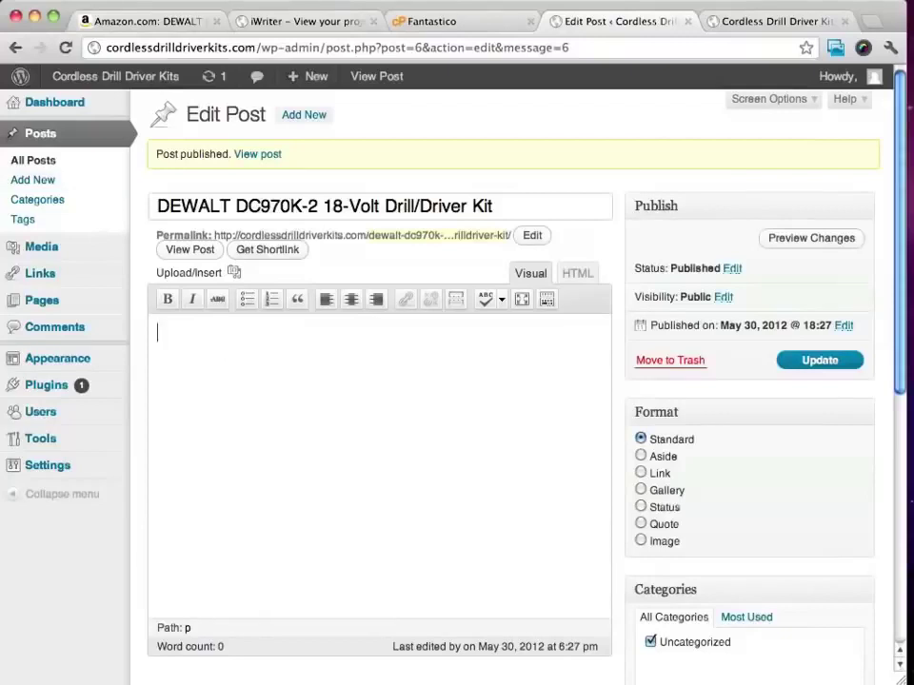
- Paste the product text into the body and delete the blank line above Product Description
key("super+v")
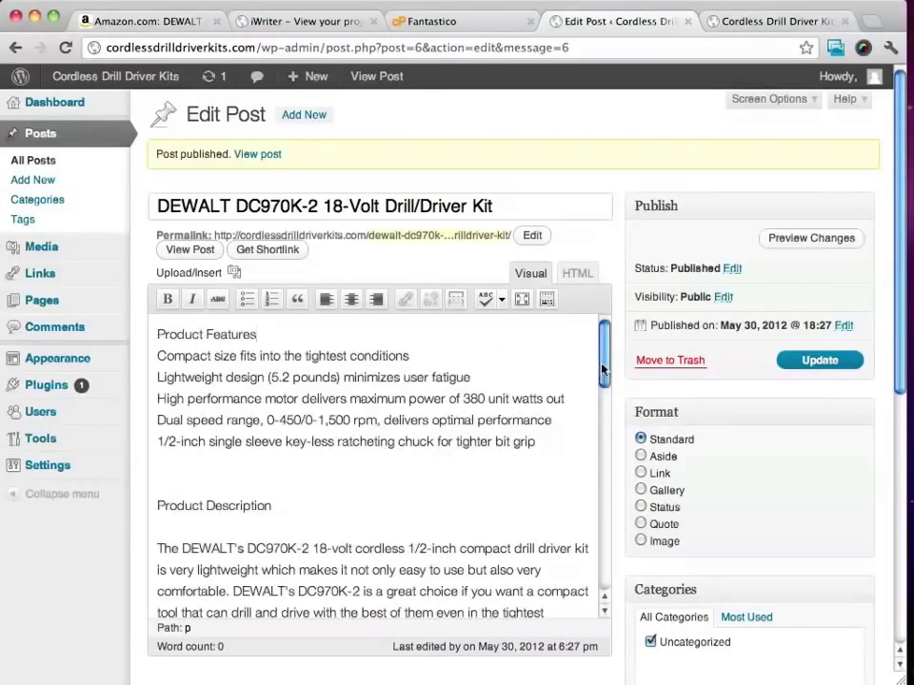
left_click(192, 485)
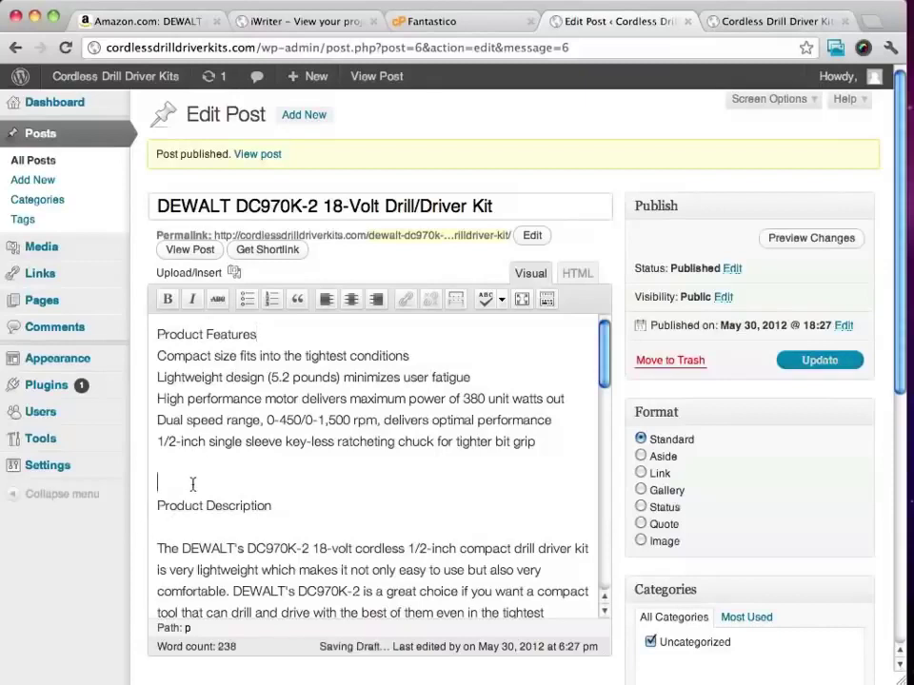
key("BackSpace")
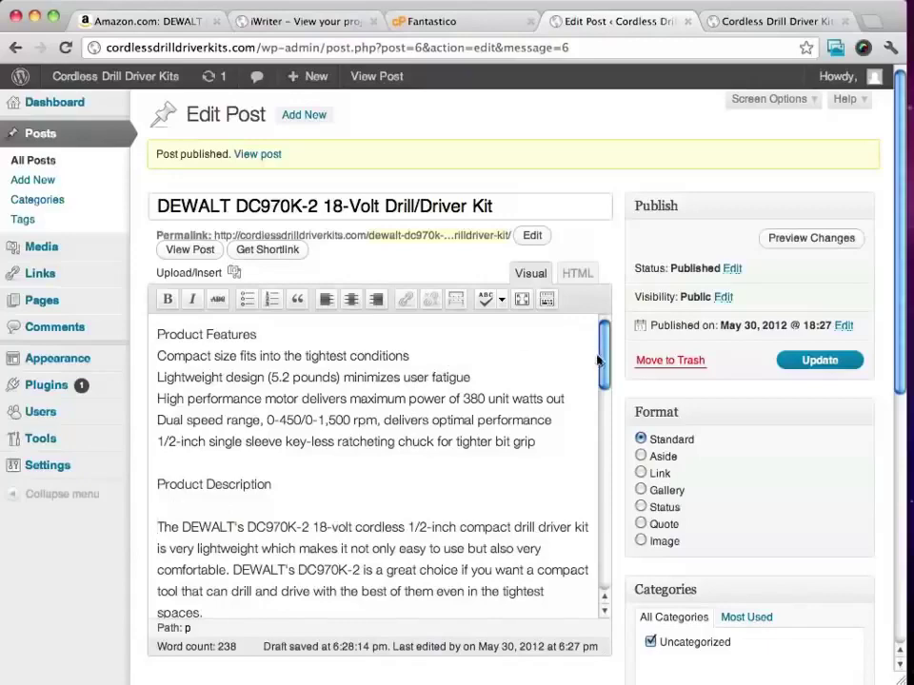
mouse_move(603, 359)
left_mouse_down()
mouse_move(613, 383)
mouse_move(560, 301)
left_mouse_up()
left_click_drag(604, 351, 604, 369)
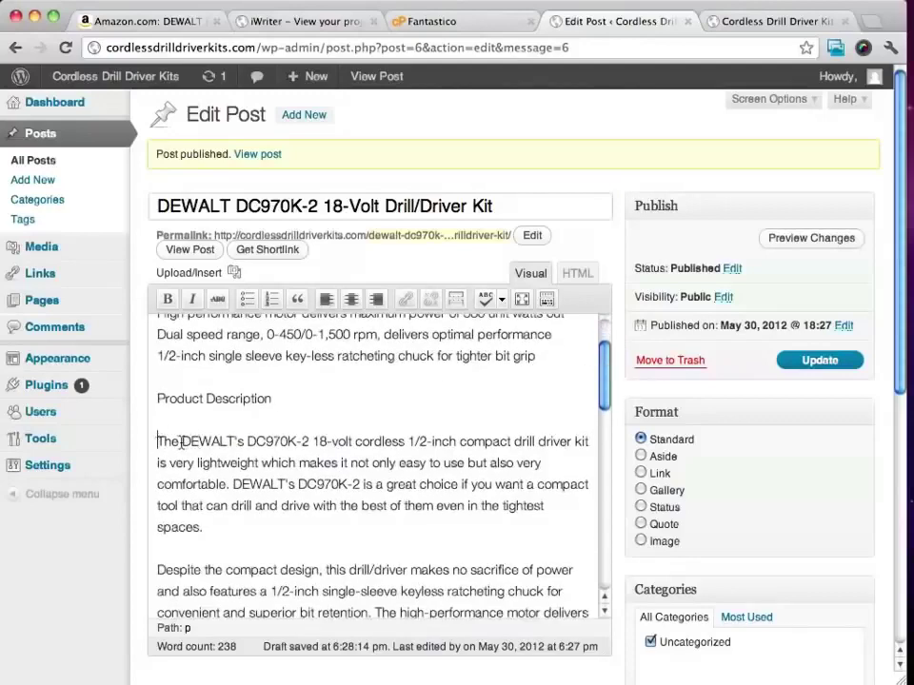
- Bold the DEWALT product name phrase opening the Product Description
left_click_drag(181, 441, 309, 441)
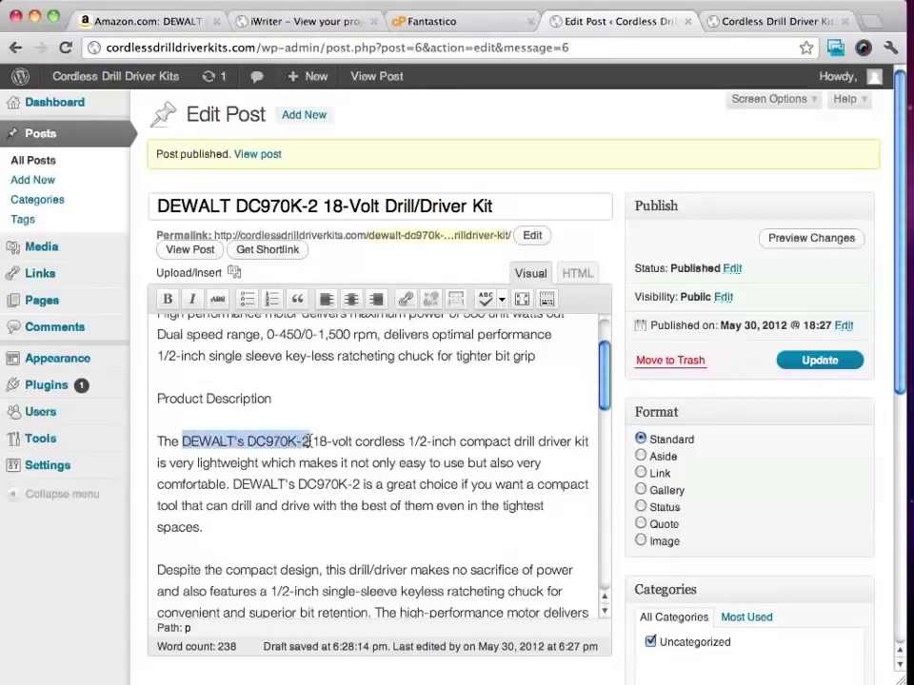
left_click_drag(316, 440, 306, 443)
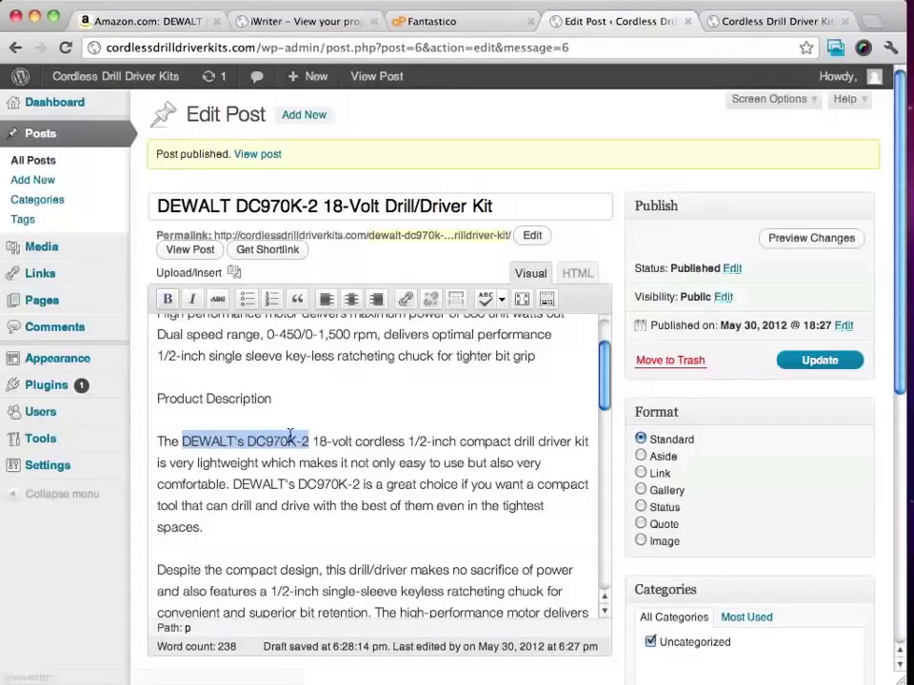
left_click(163, 442)
double_click(184, 442)
mouse_move(263, 438)
left_mouse_down()
mouse_move(589, 440)
mouse_move(181, 441)
left_mouse_up()
left_click(588, 441)
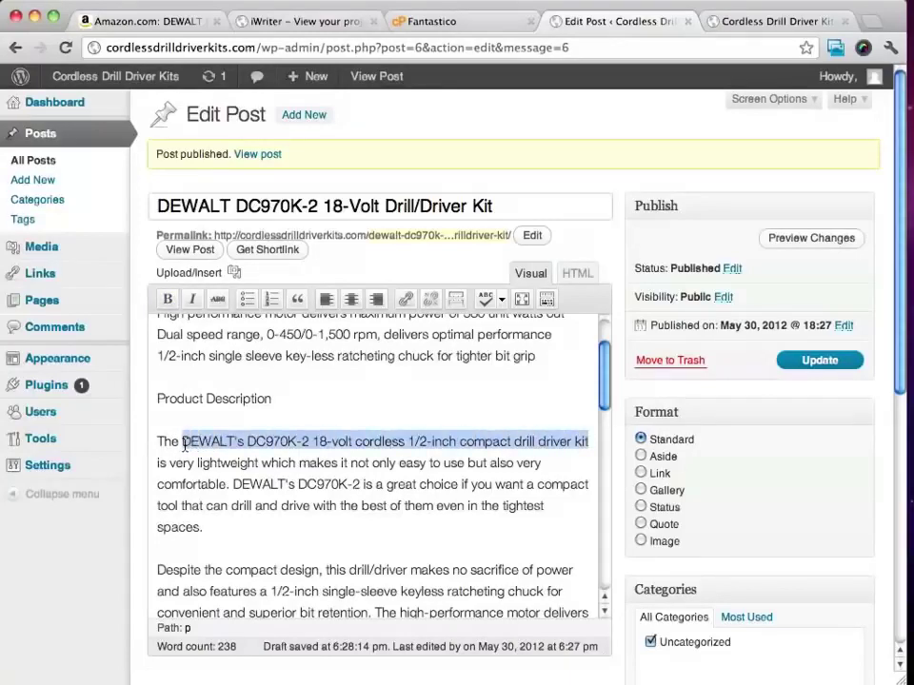
left_click(168, 302)
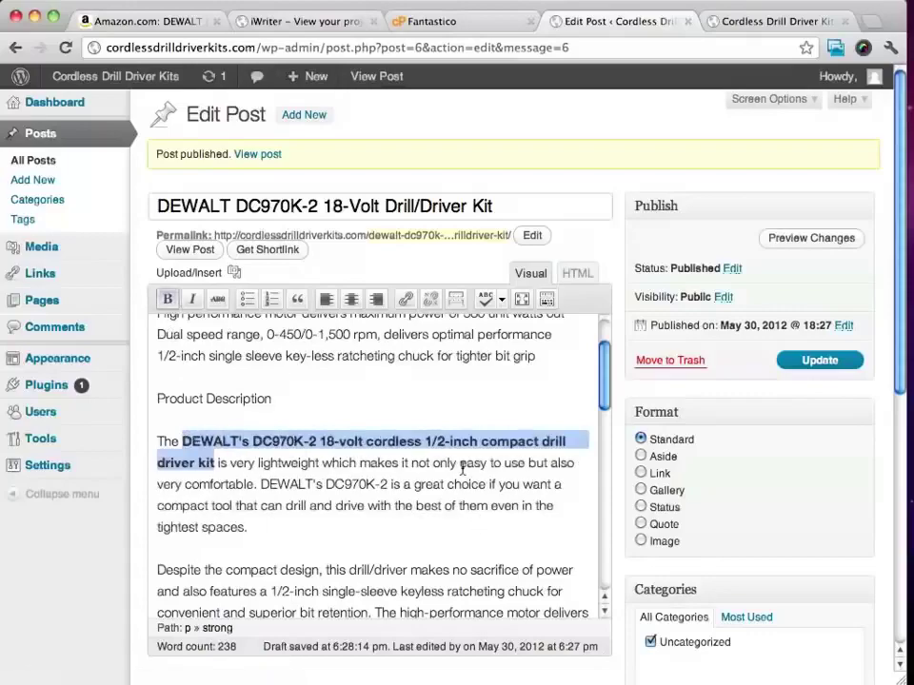
- Bold the DC970K-2 drill driver phrase in the kit-contents sentence
scroll(462, 469, "down", 4)
scroll(462, 469, "down", 2)
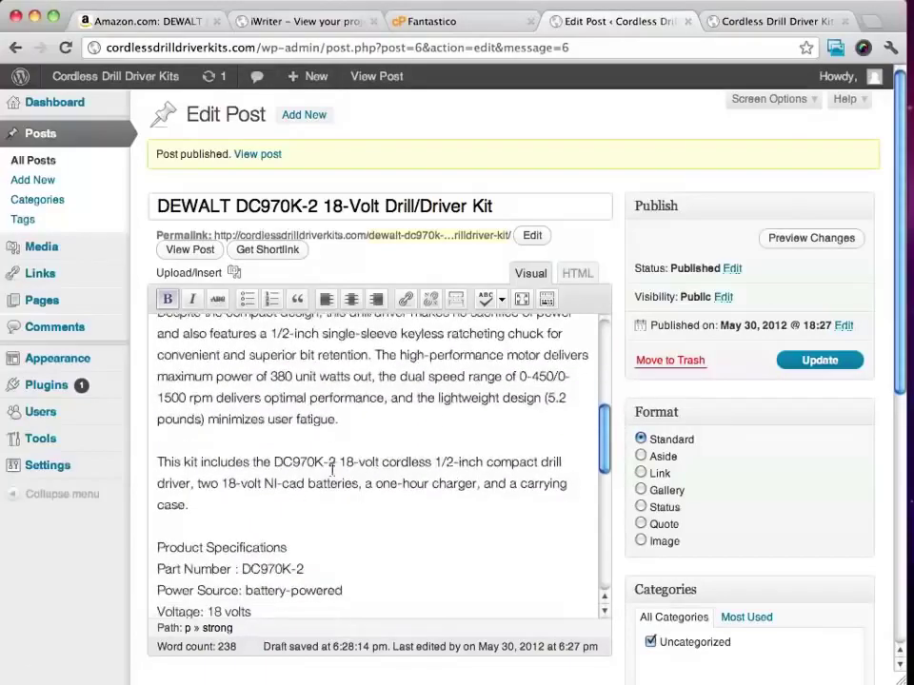
left_click(272, 463)
left_click_drag(275, 462, 192, 488)
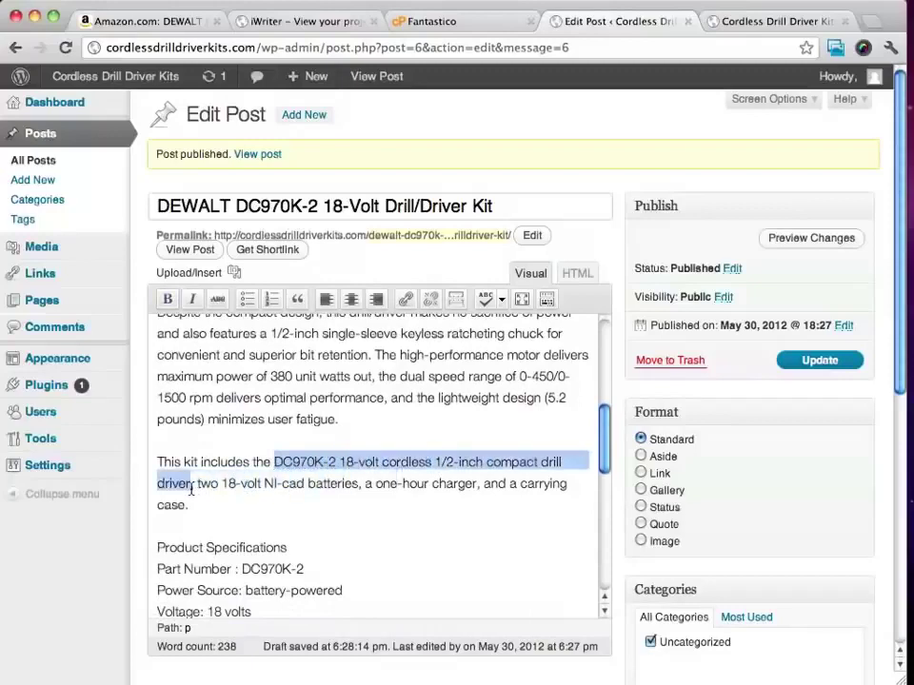
left_click(168, 299)
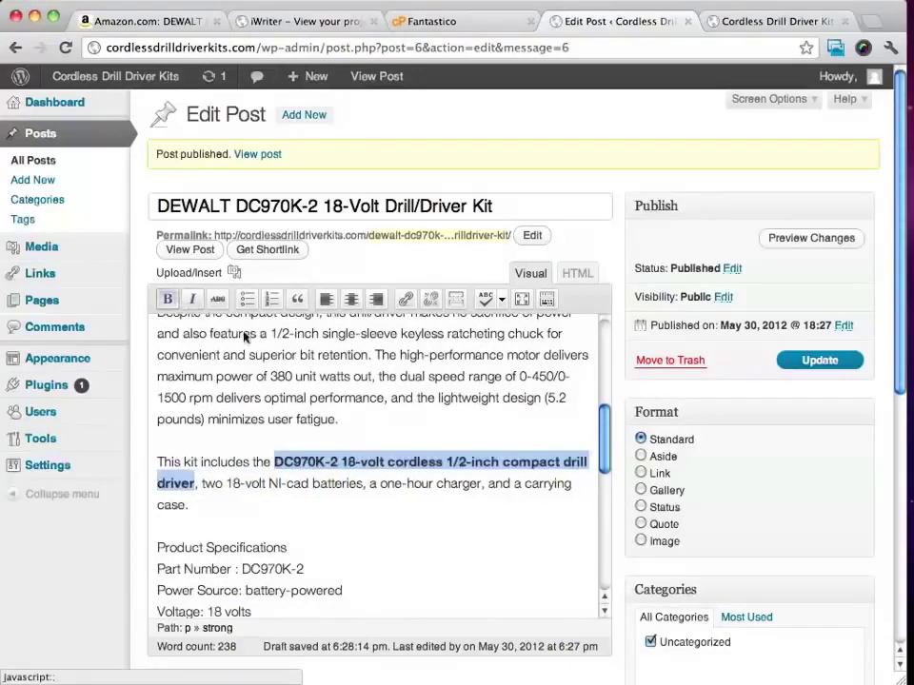
scroll(473, 457, "down", 5)
- Make the Product Specifications heading bold
scroll(418, 445, "up", 1)
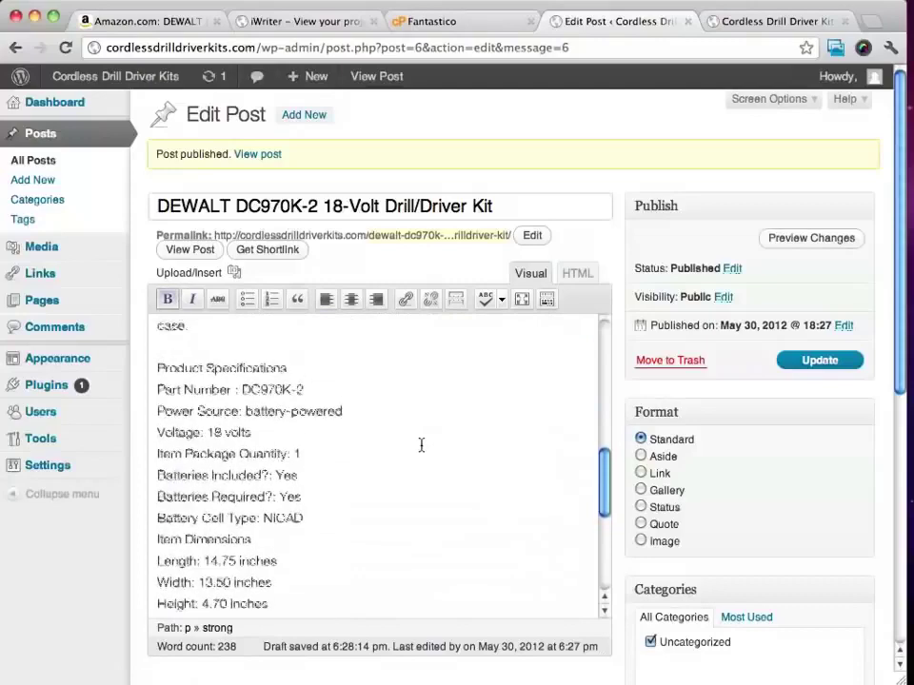
left_click_drag(287, 371, 158, 372)
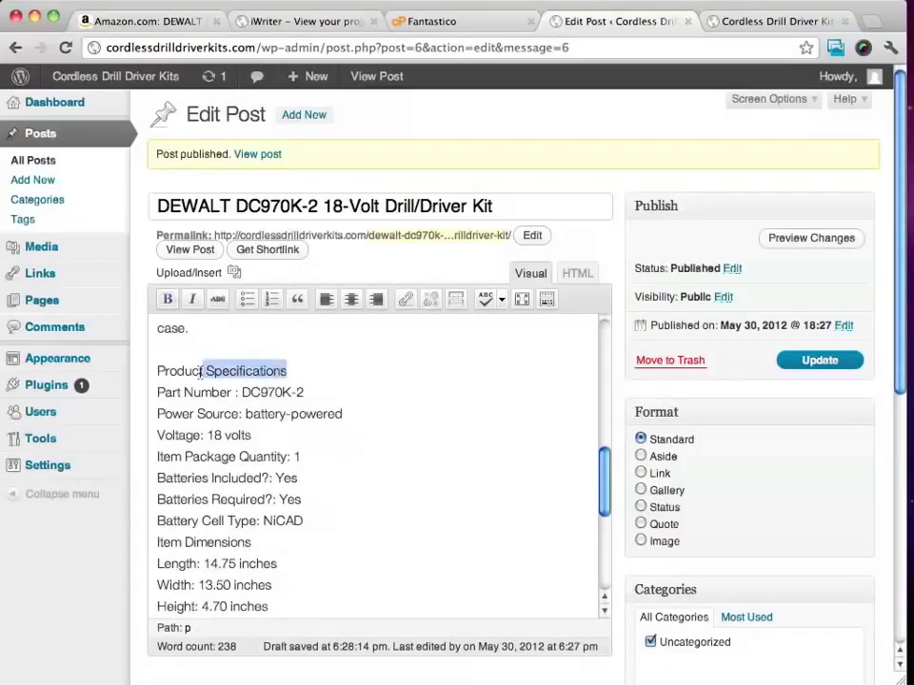
left_click(169, 299)
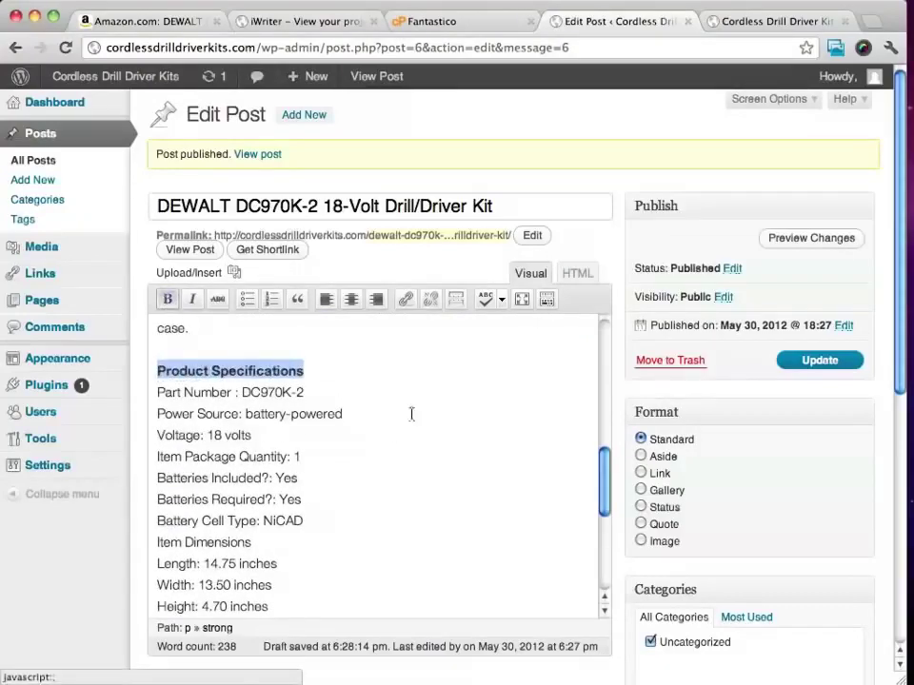
scroll(410, 414, "down", 3)
scroll(412, 413, "down", 2)
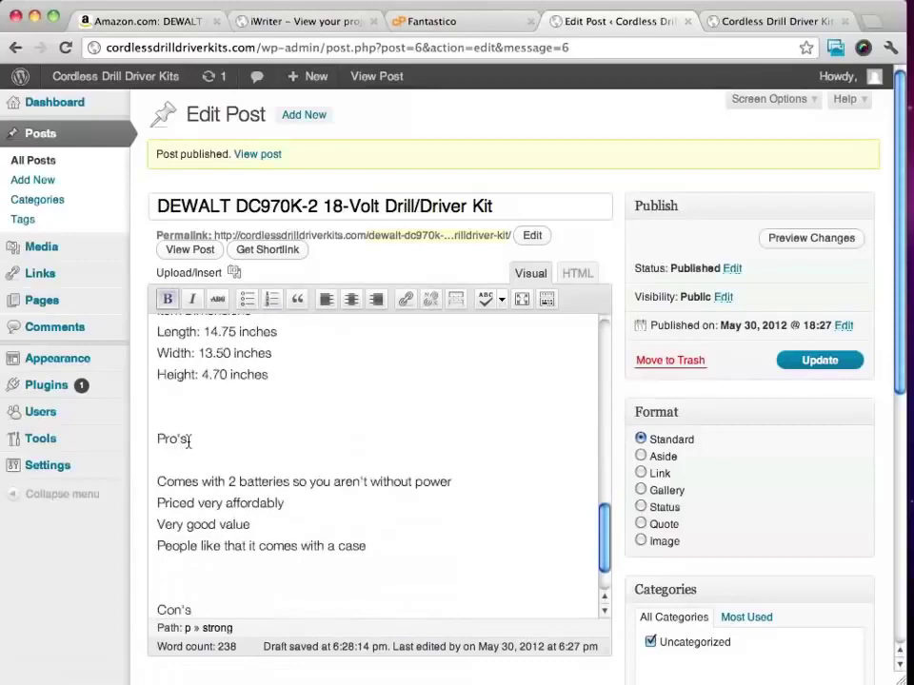
- Make the Pro's and Con's headings bold
left_click_drag(187, 439, 153, 439)
left_click(169, 299)
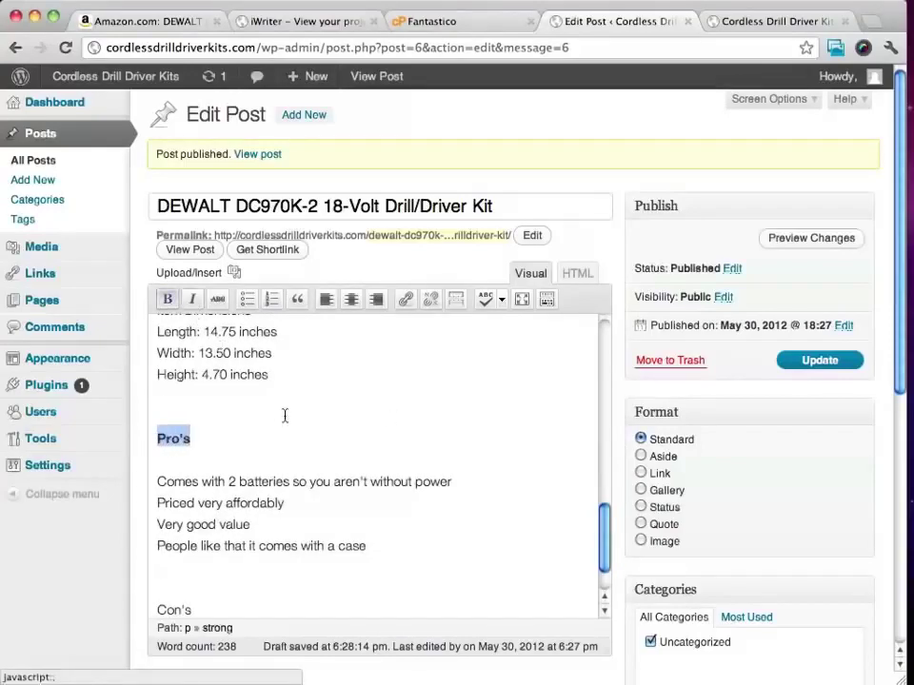
scroll(282, 416, "down", 2)
scroll(191, 409, "down", 3)
left_click_drag(197, 394, 156, 394)
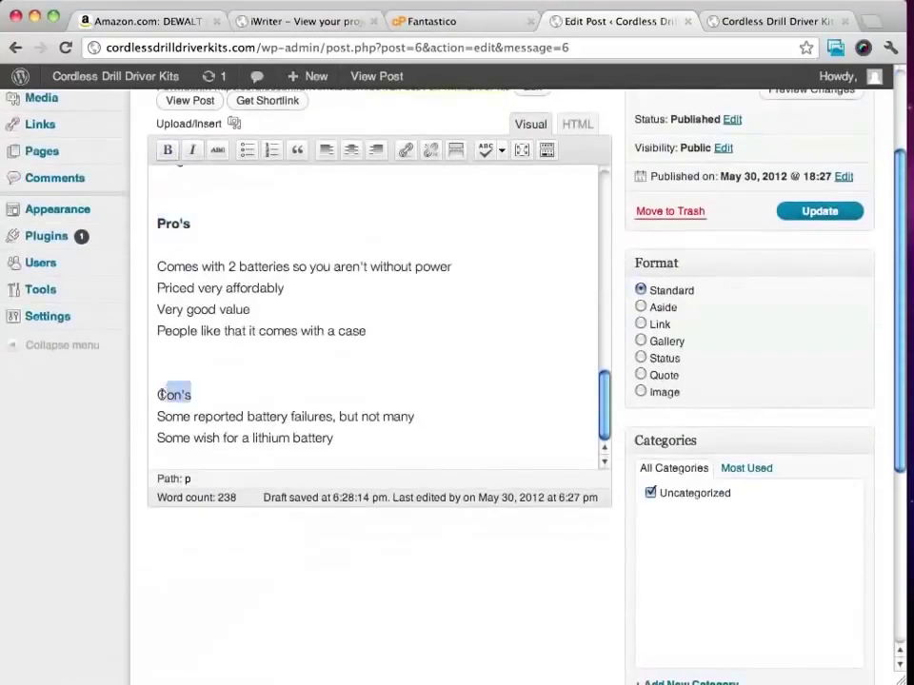
left_click(166, 150)
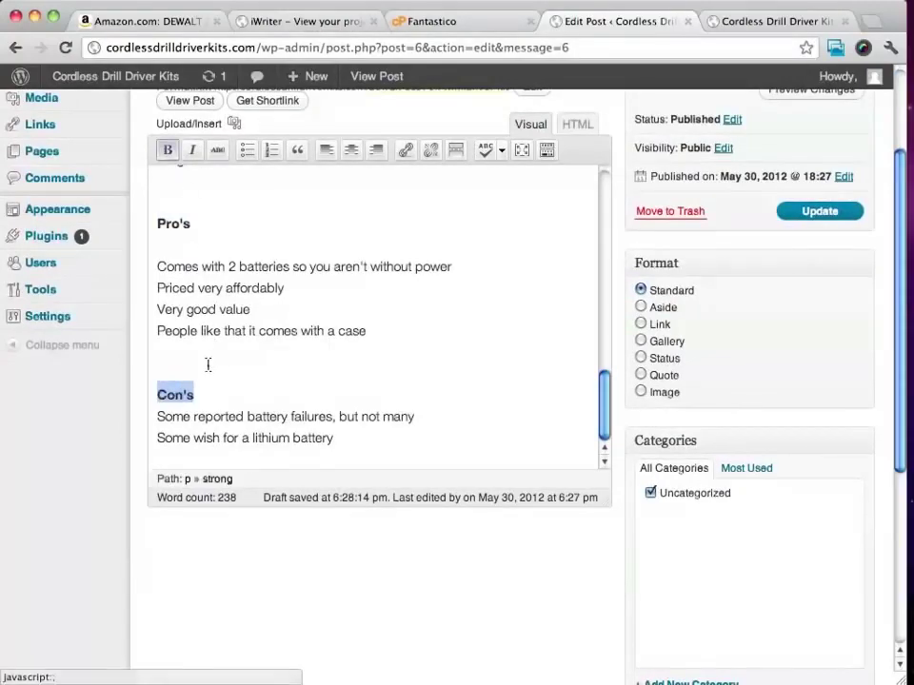
left_click(234, 371)
scroll(357, 373, "up", 3)
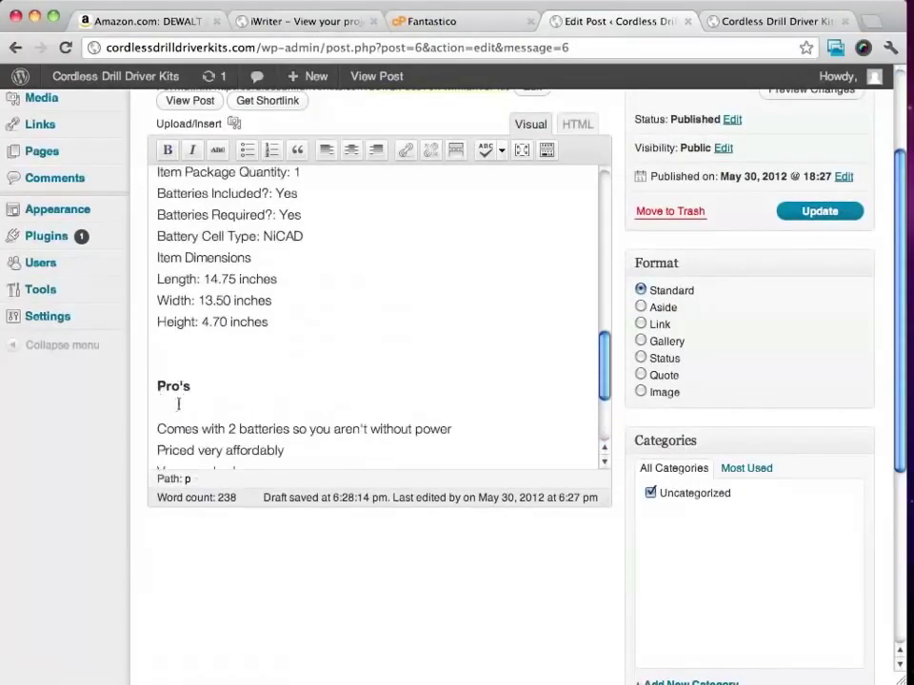
key("BackSpace")
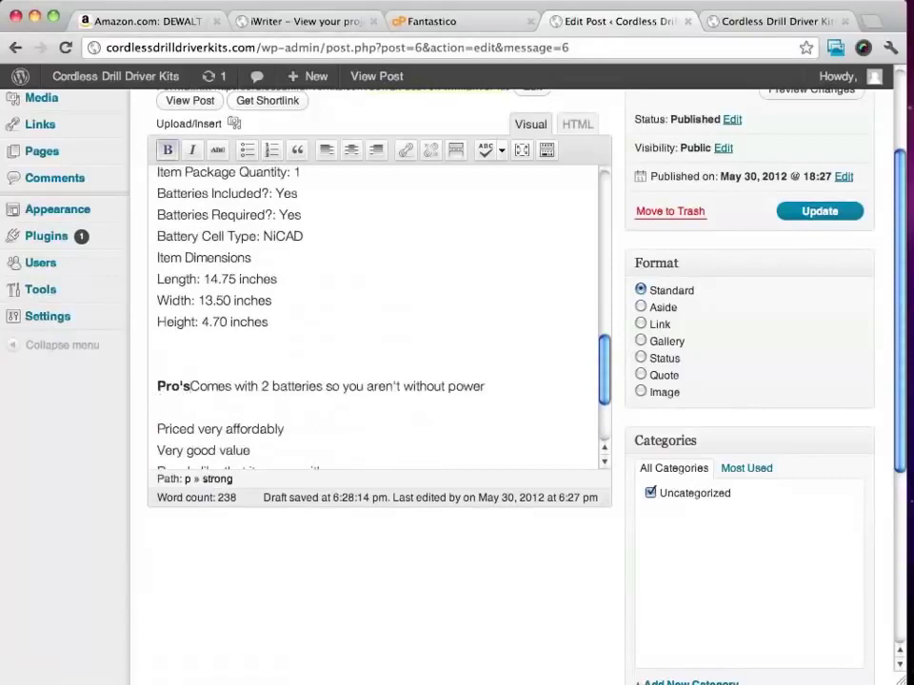
key("Return")
scroll(317, 363, "down", 3)
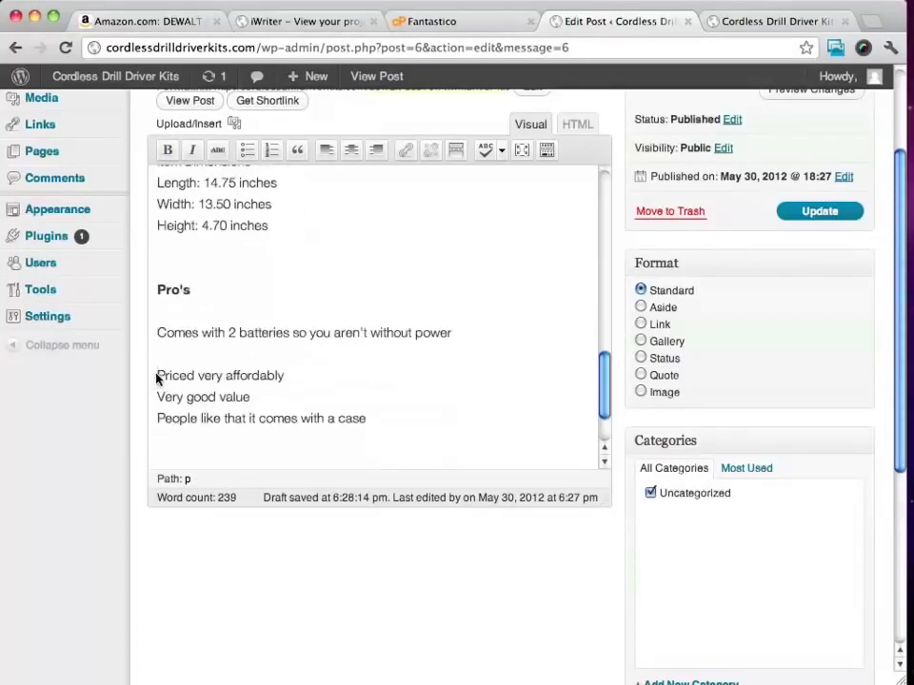
key("BackSpace")
key("Return")
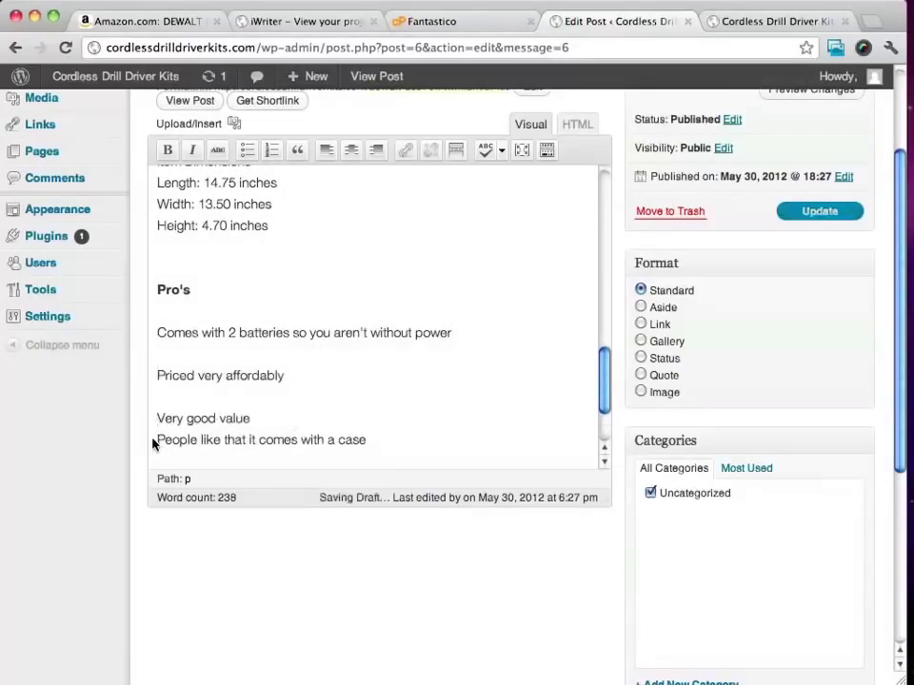
scroll(330, 385, "up", 3)
scroll(330, 386, "up", 1)
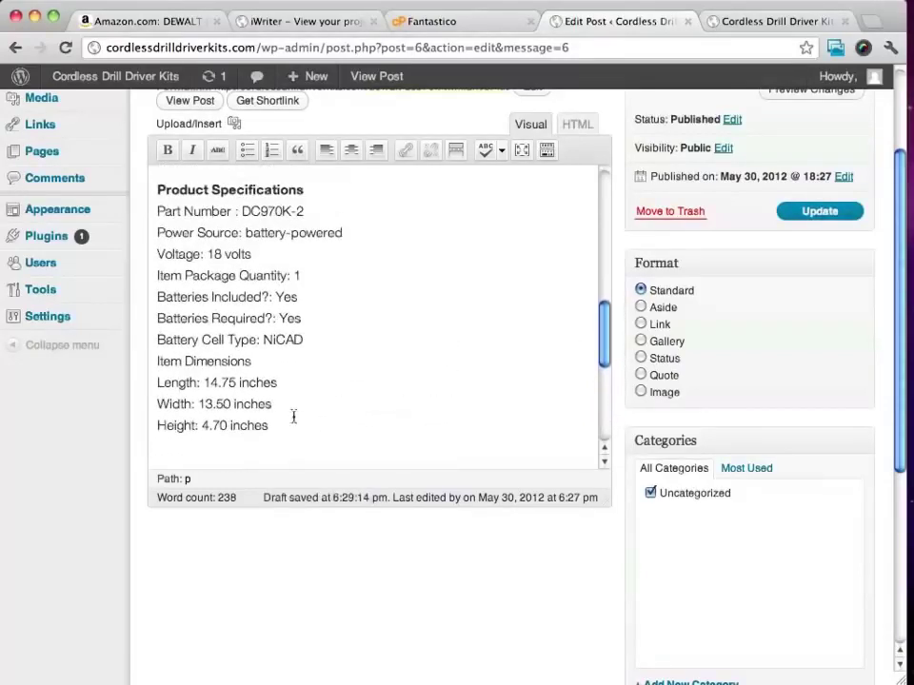
- Turn the specification lines from Part Number through Height: 4.70 inches into a bulleted list
left_click_drag(273, 430, 157, 211)
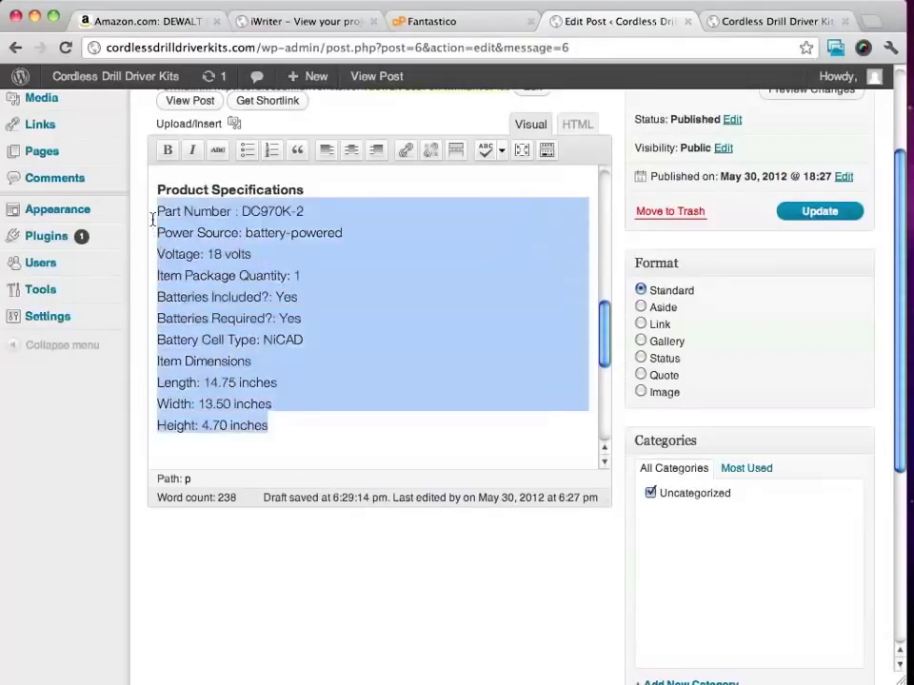
left_click(246, 151)
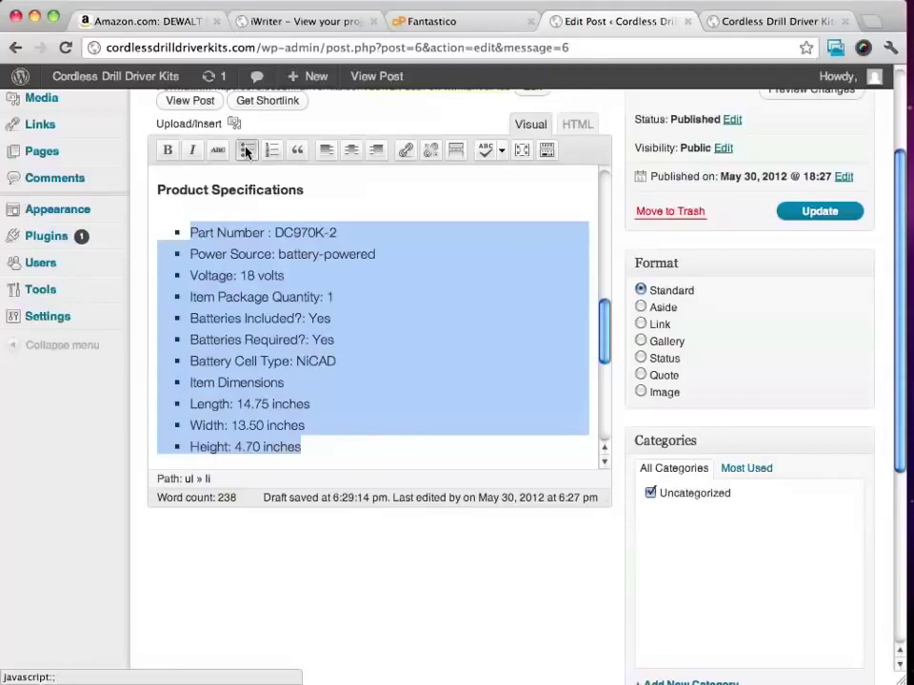
scroll(393, 311, "up", 2)
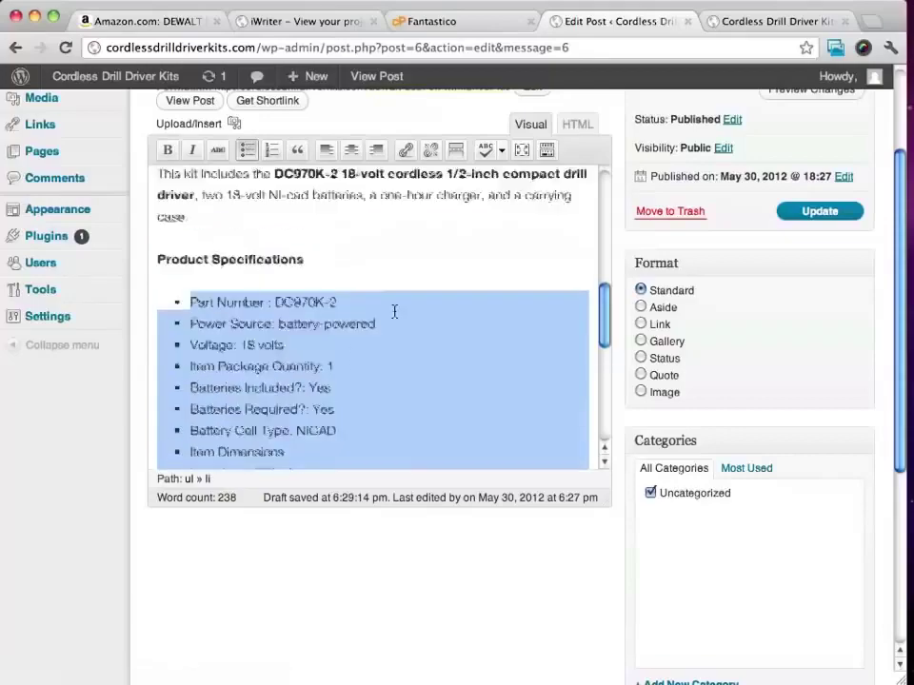
scroll(393, 311, "up", 5)
scroll(394, 312, "up", 3)
scroll(393, 310, "up", 5)
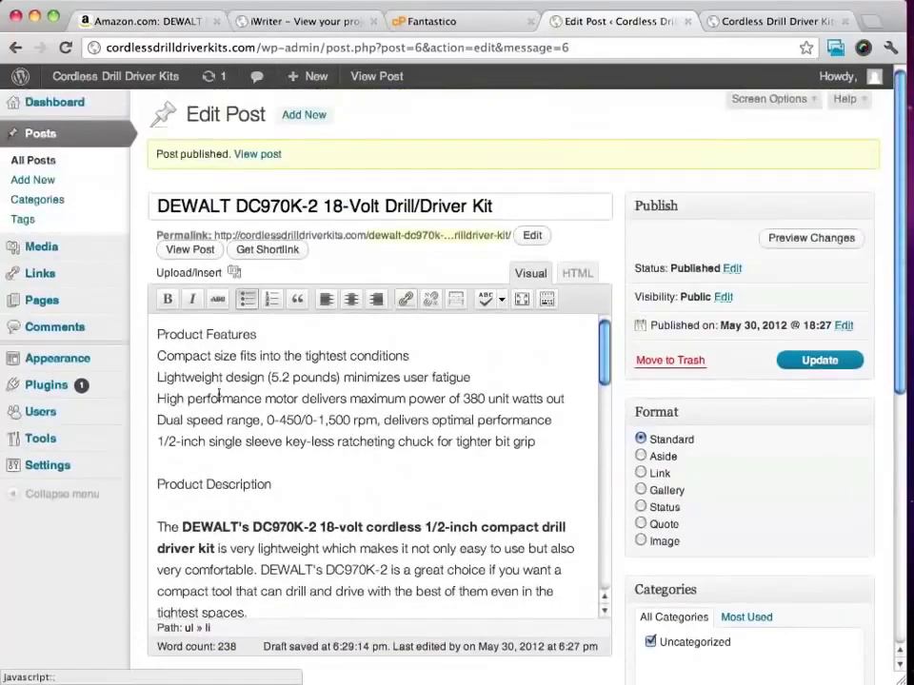
- Bold the Product Features heading and bullet its five feature lines
left_click_drag(258, 334, 158, 334)
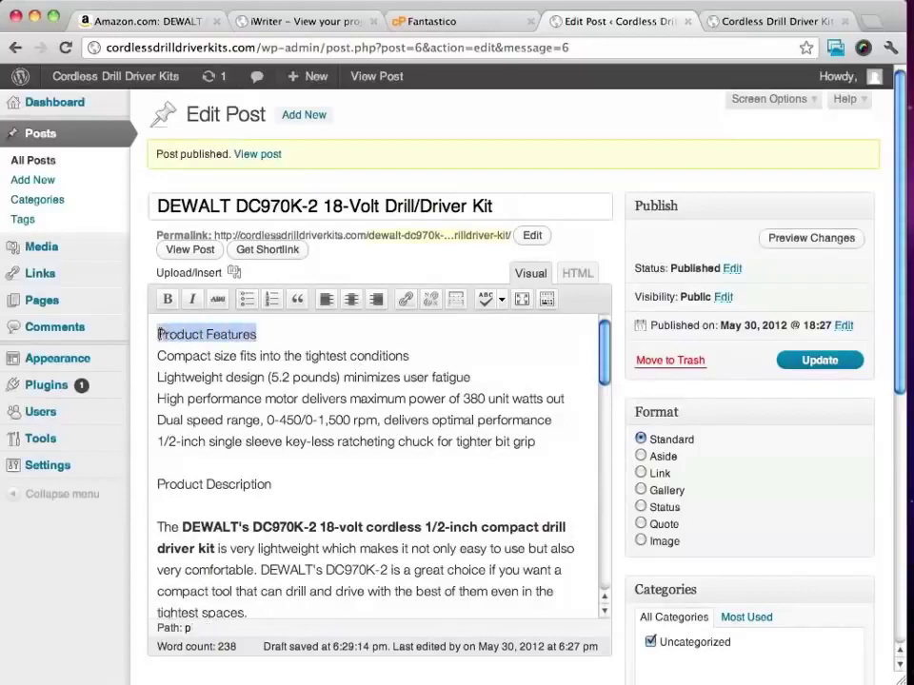
left_click(167, 299)
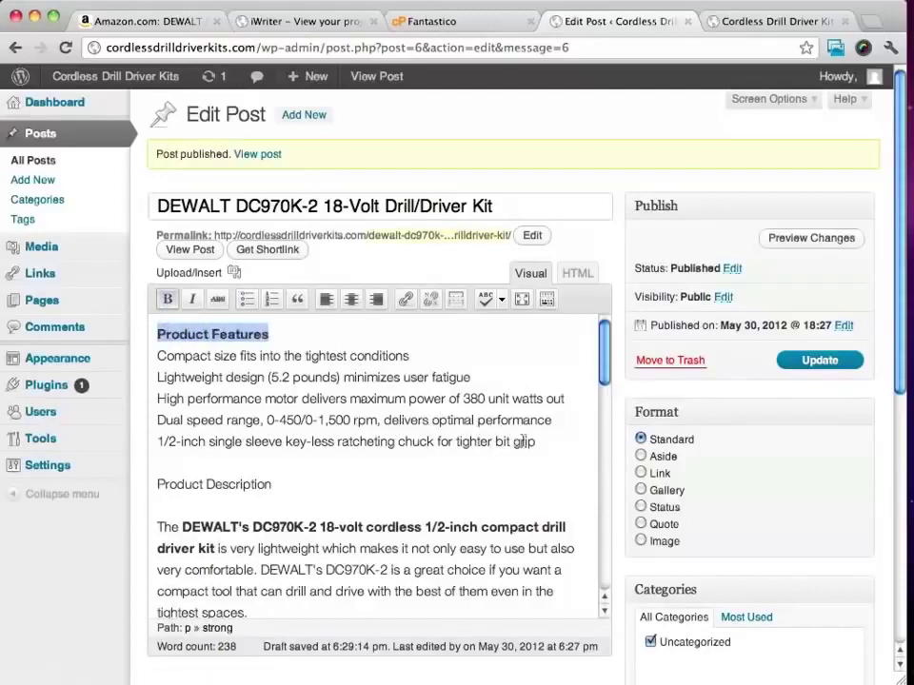
left_click_drag(541, 442, 155, 365)
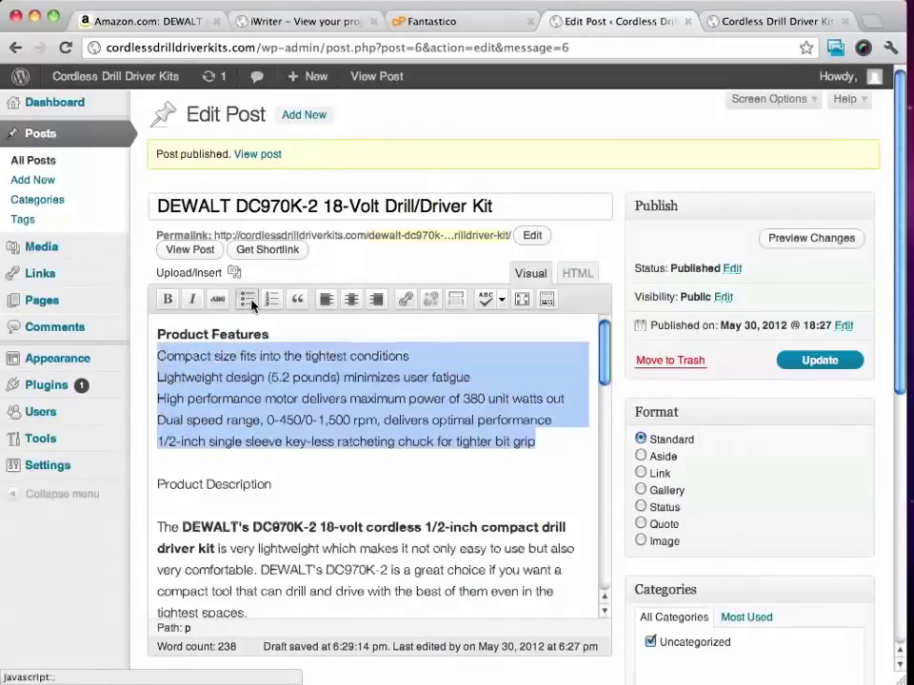
left_click(246, 299)
scroll(371, 441, "down", 5)
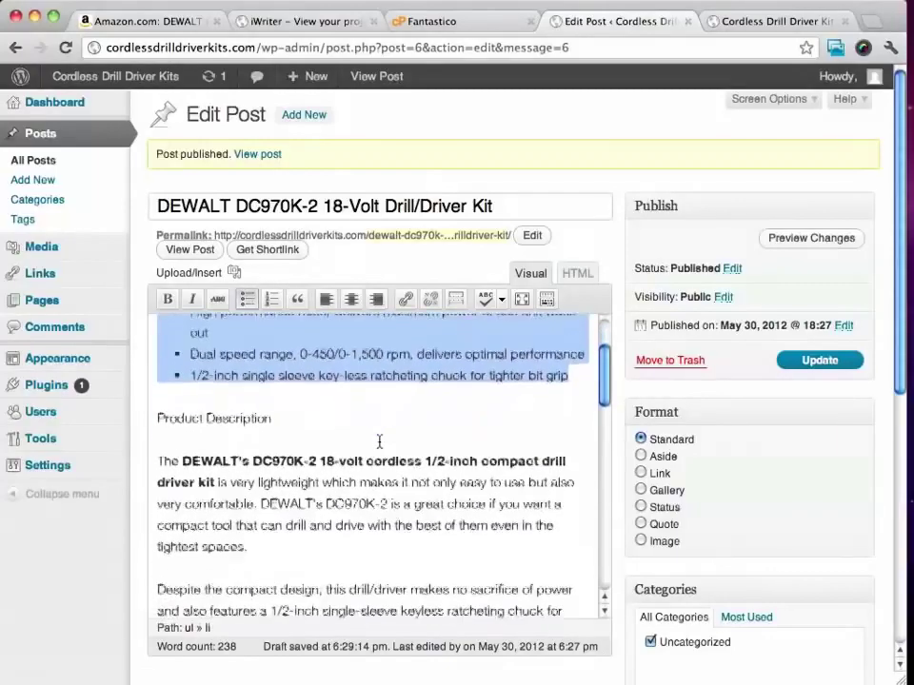
scroll(379, 441, "down", 2)
scroll(379, 442, "up", 5)
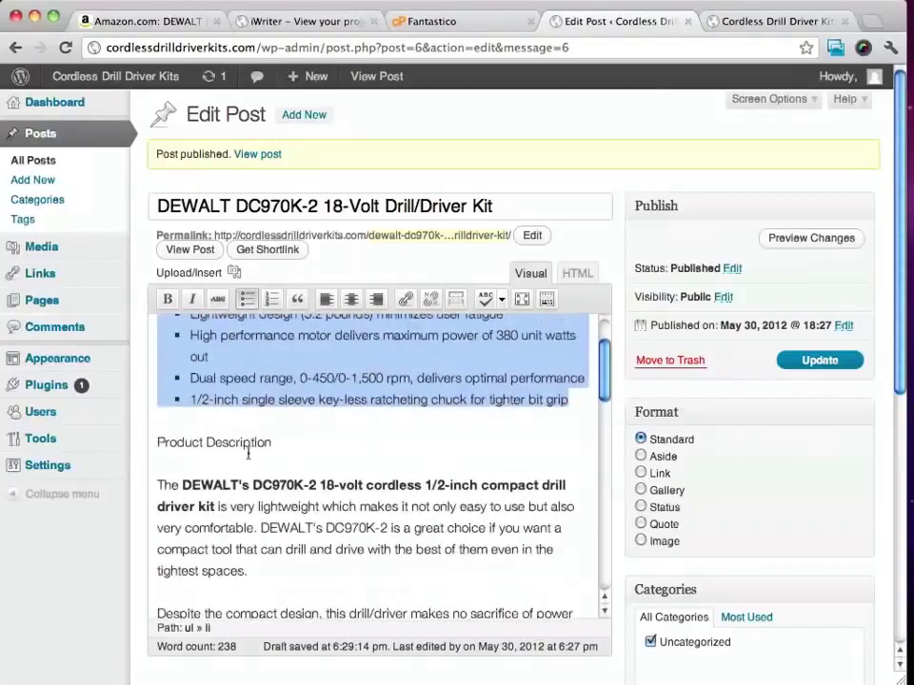
- Bold the Product Description heading and check the bolded product name below it
left_click_drag(270, 442, 152, 441)
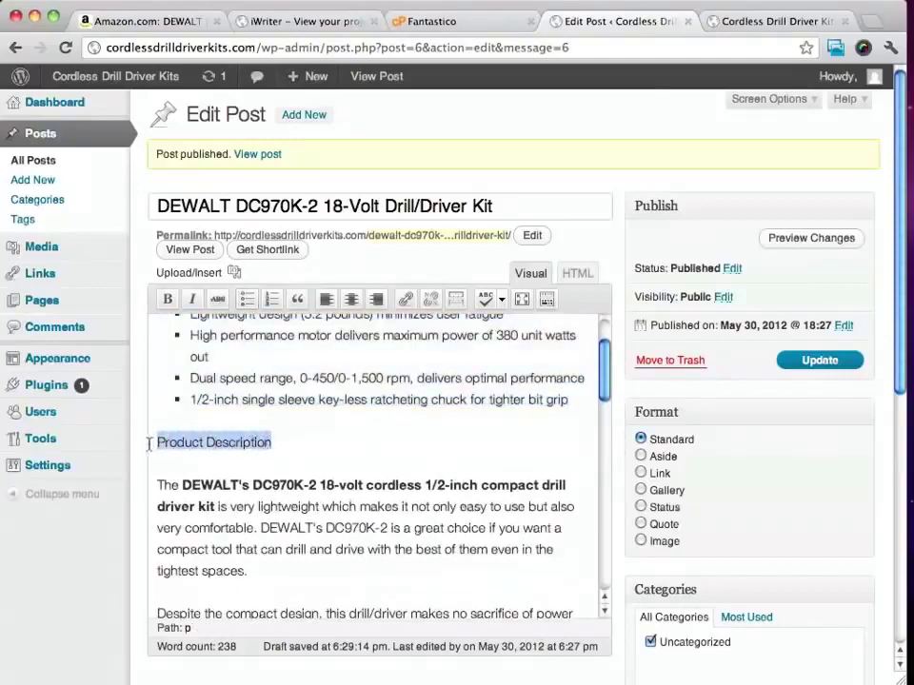
left_click(168, 298)
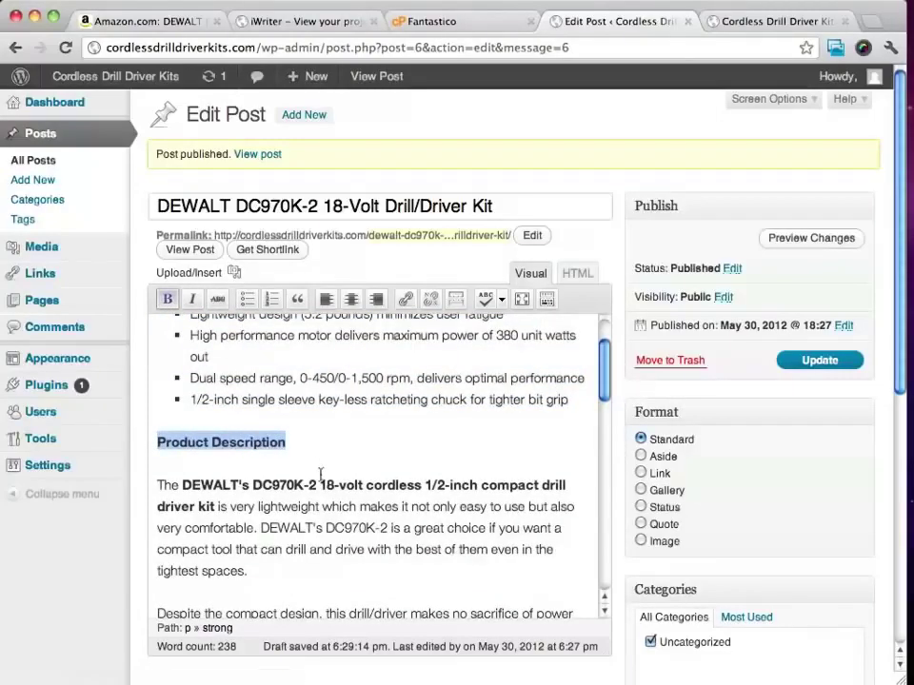
left_click_drag(182, 486, 213, 506)
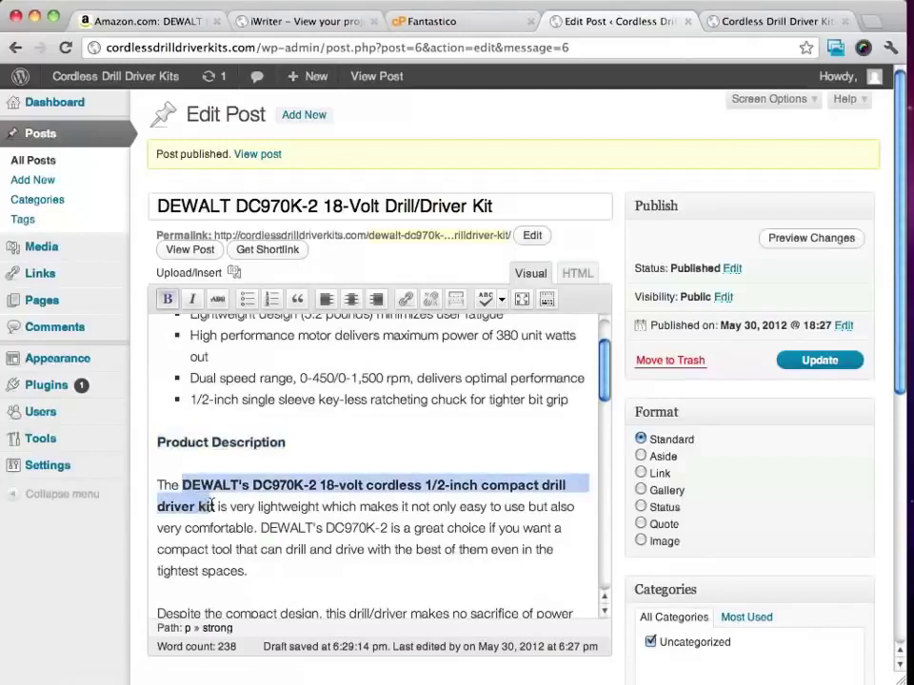
left_click(421, 412)
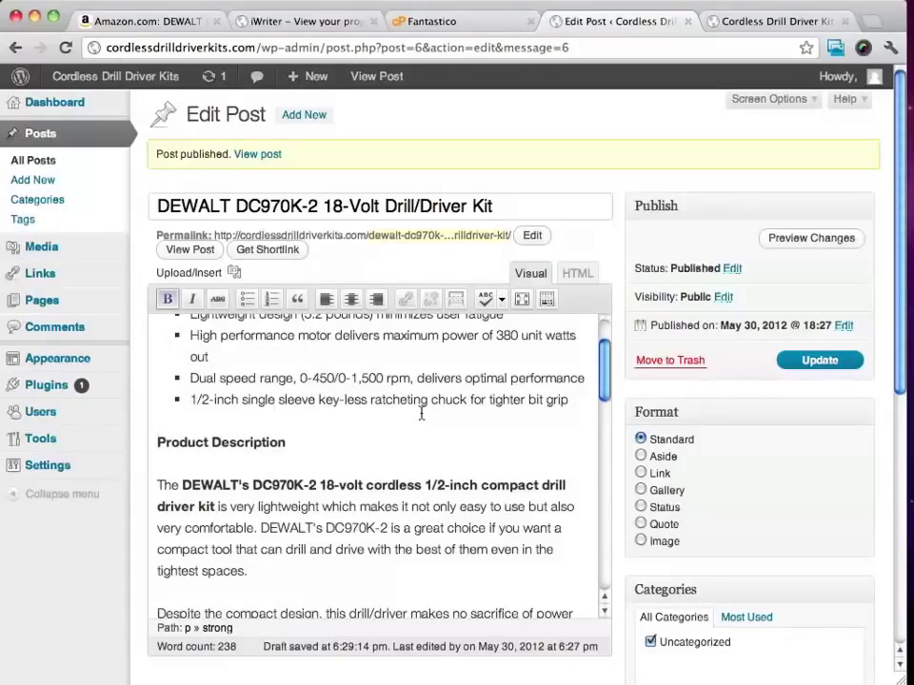
scroll(434, 402, "down", 2)
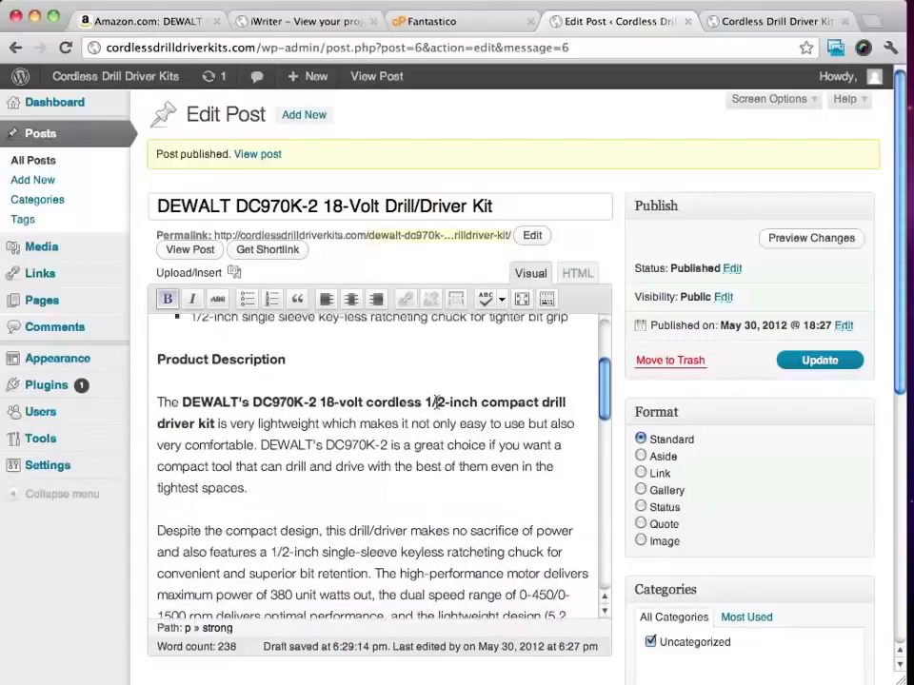
scroll(340, 362, "down", 1)
scroll(340, 362, "up", 3)
scroll(256, 348, "up", 2)
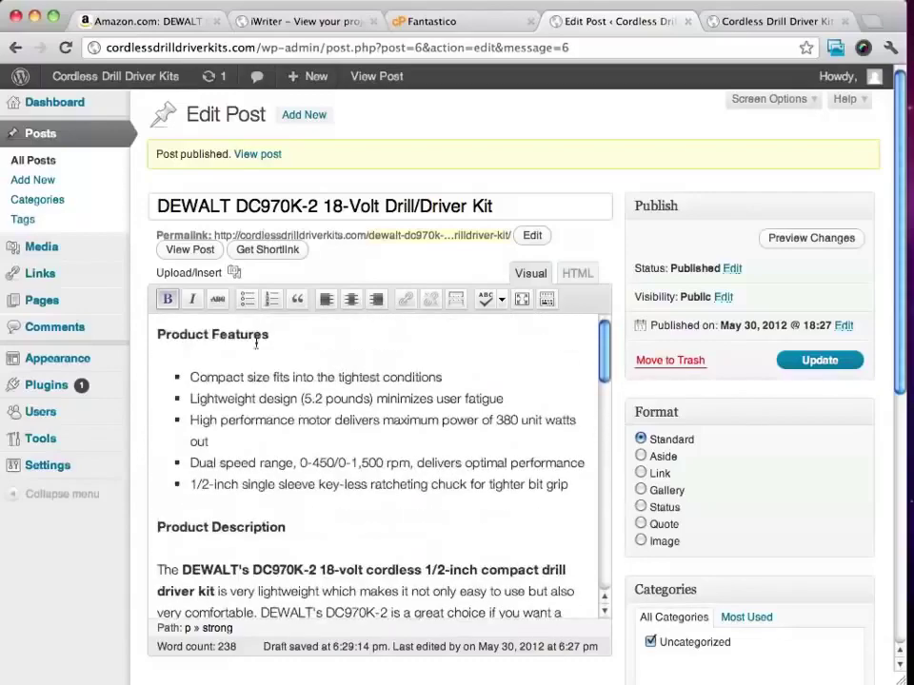